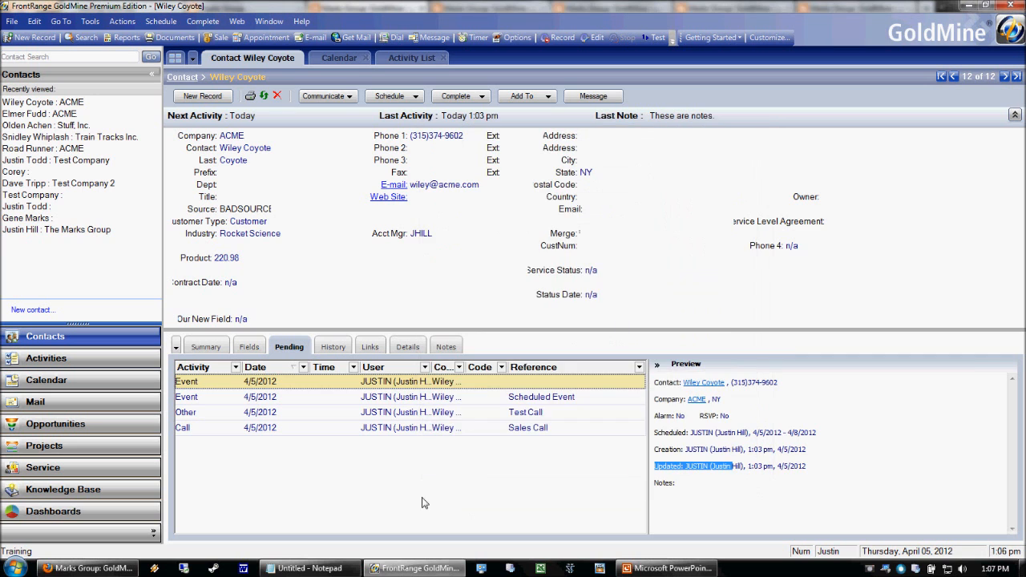
# Glance at the tips slide in PowerPoint, then show the ACME contact's Summary details in GoldMine.
pyautogui.click(705, 571)
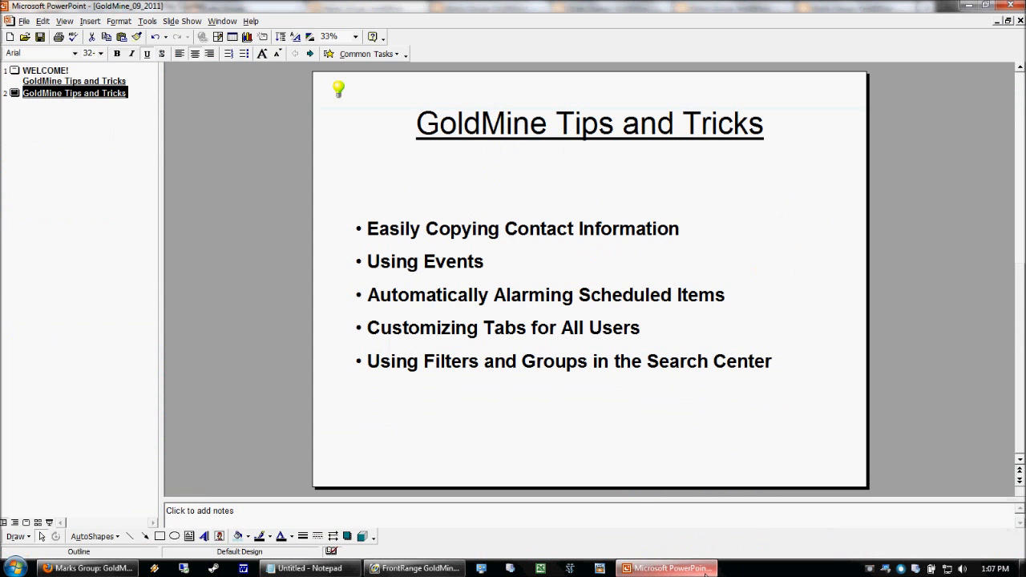
pyautogui.click(705, 570)
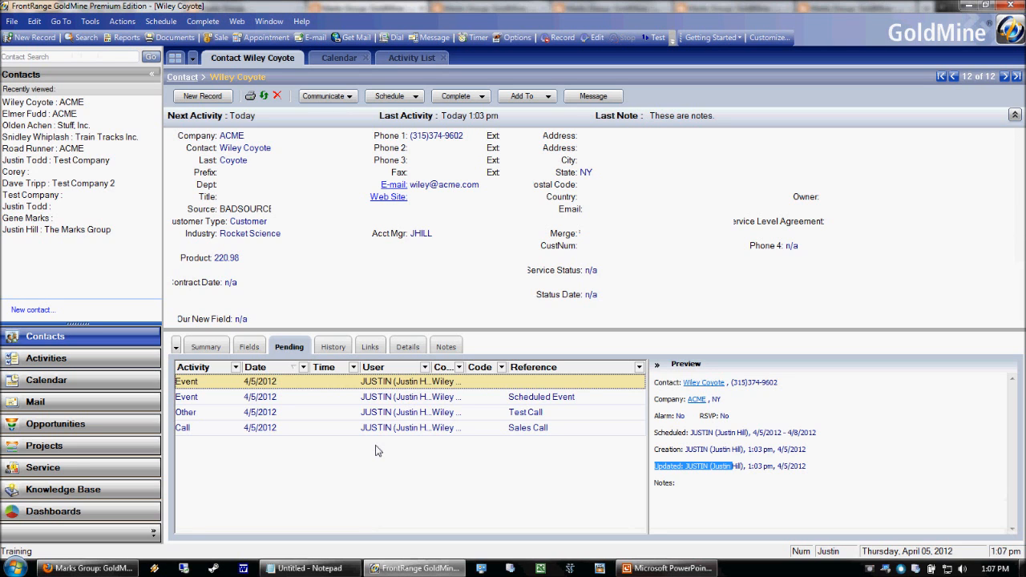
pyautogui.click(198, 352)
pyautogui.click(280, 350)
pyautogui.click(331, 348)
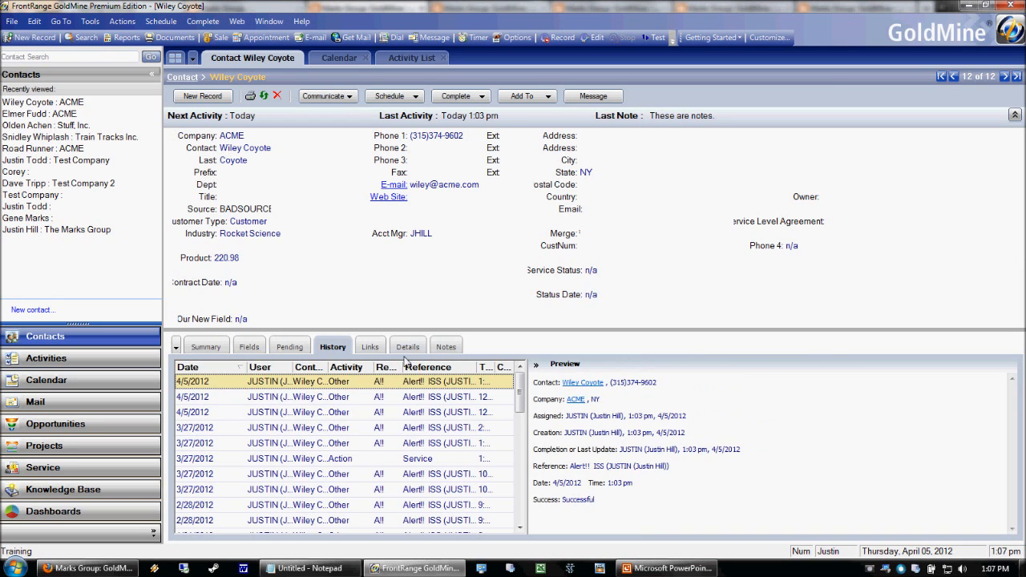
pyautogui.click(441, 350)
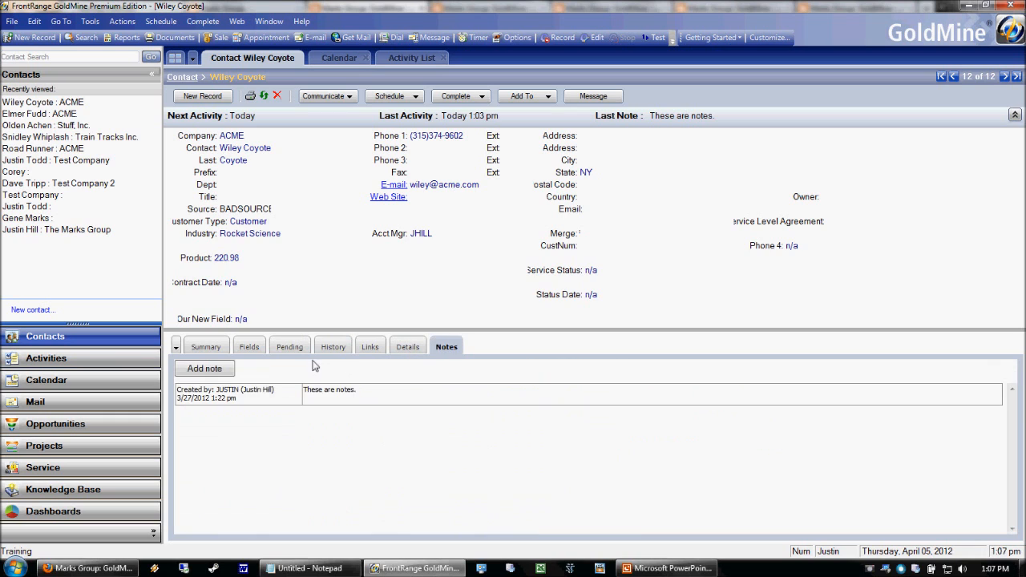
pyautogui.click(210, 348)
pyautogui.click(12, 21)
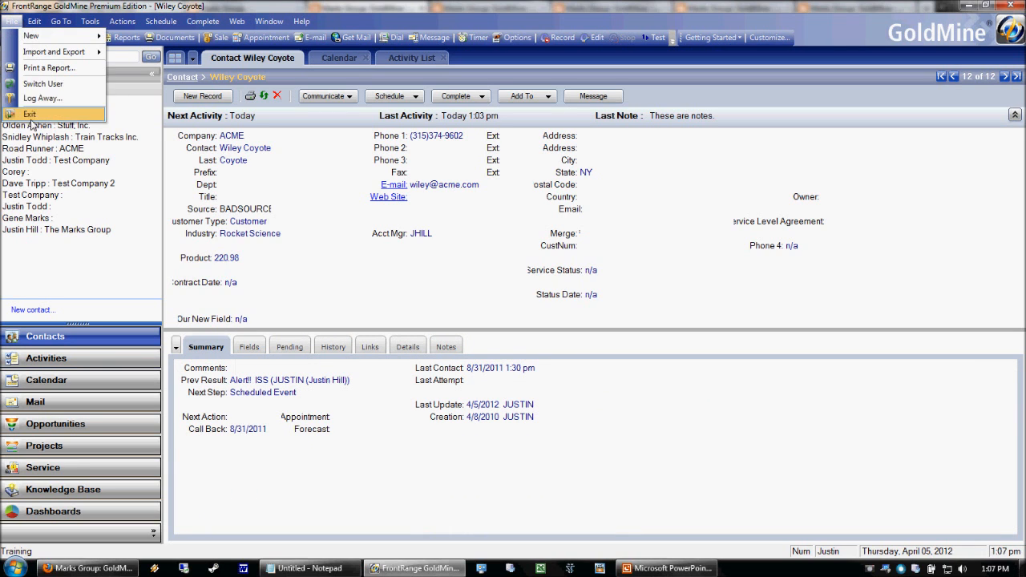
pyautogui.moveTo(90, 21)
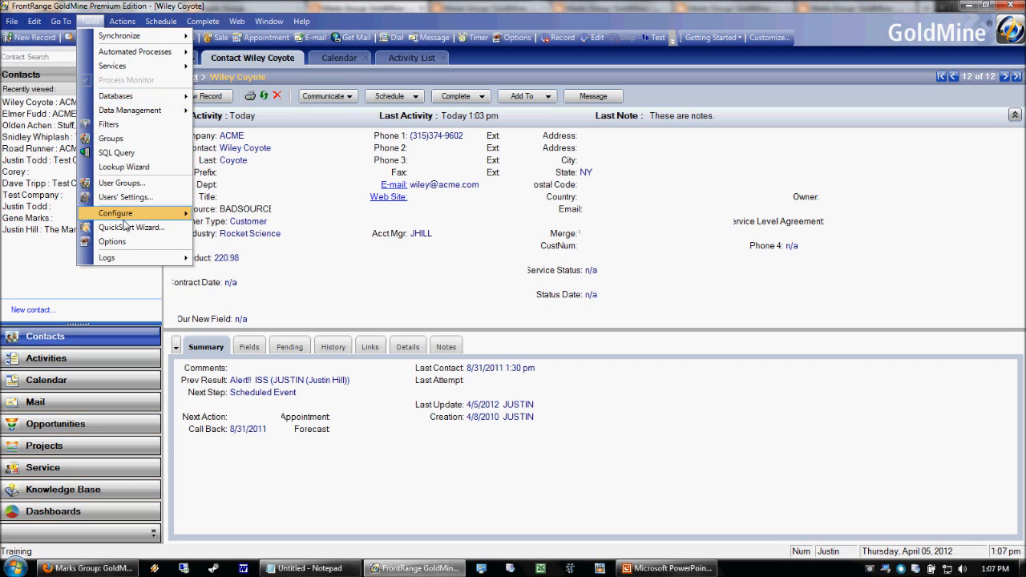
pyautogui.click(122, 183)
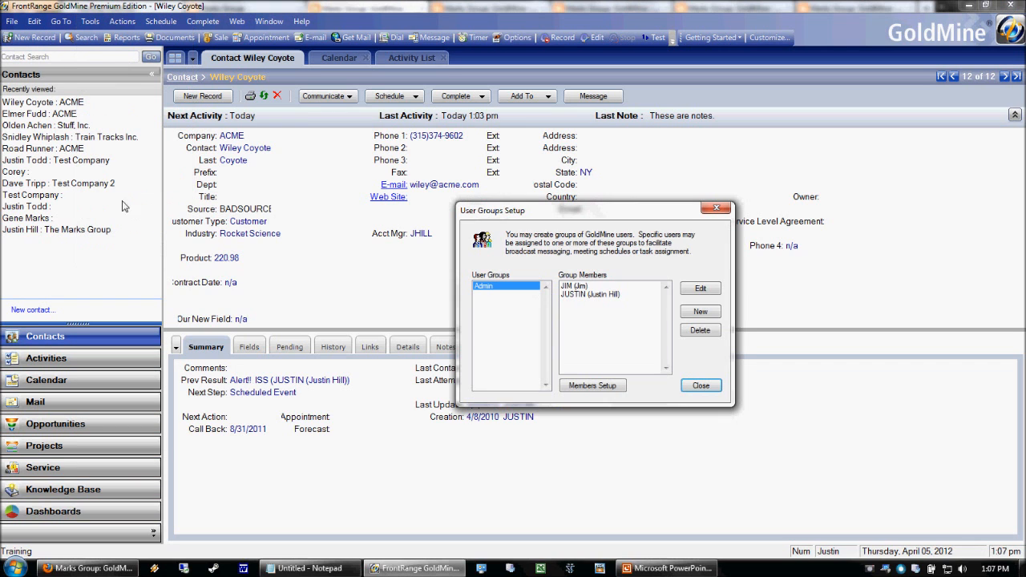
pyautogui.click(694, 386)
pyautogui.click(90, 21)
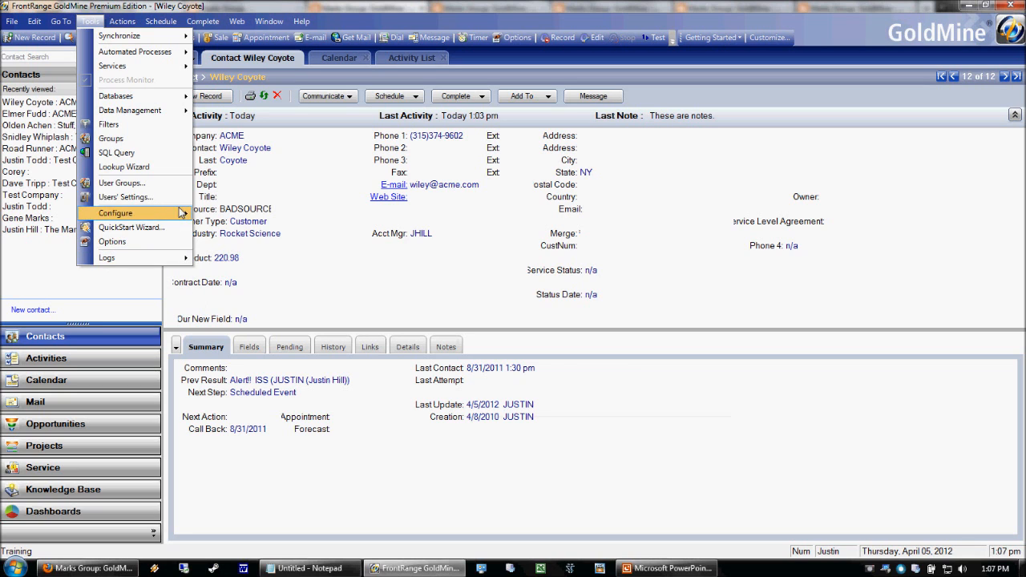
pyautogui.click(127, 197)
pyautogui.click(541, 296)
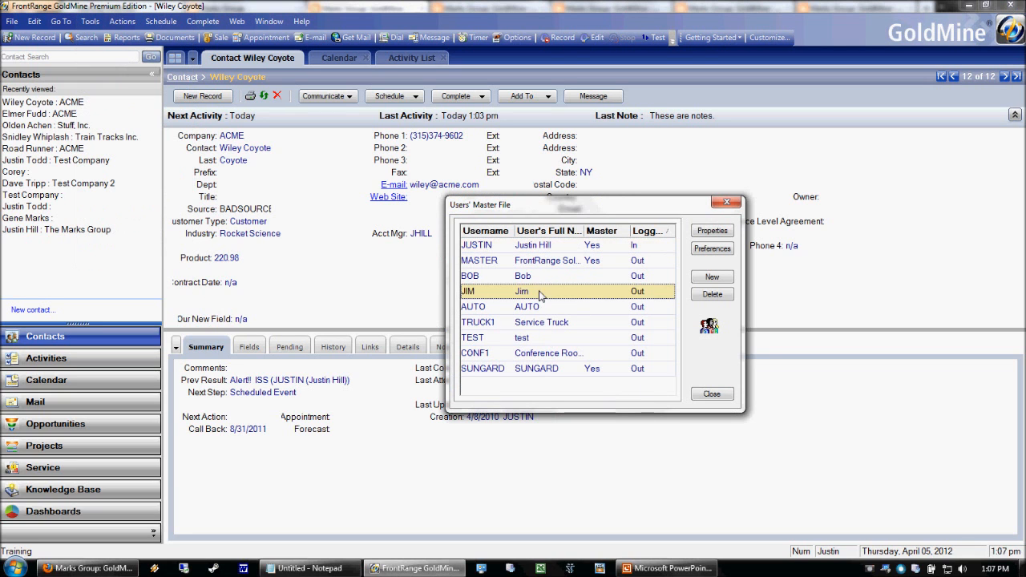
pyautogui.click(697, 394)
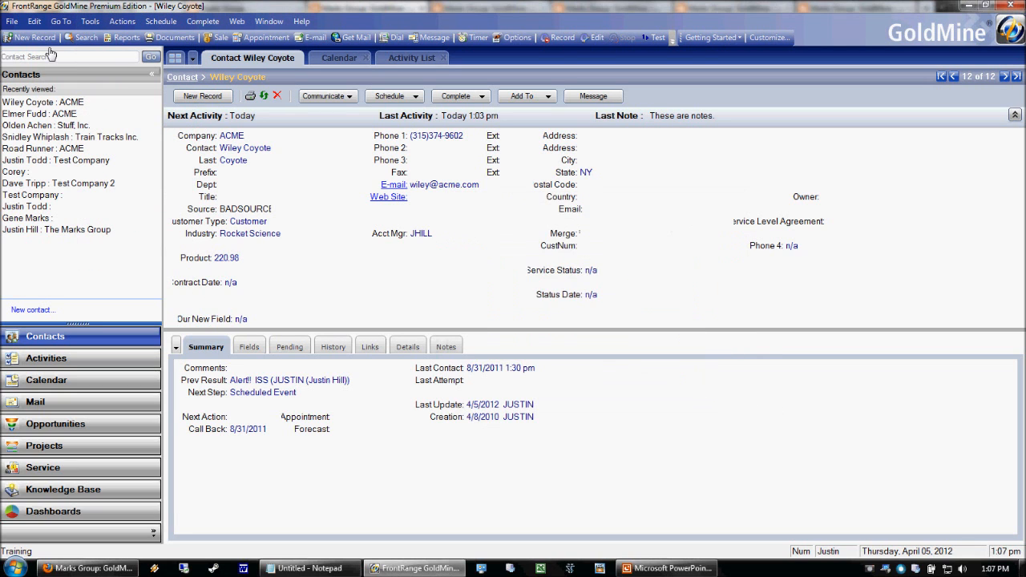
# Use File > Switch User to replace the login username with a different user's and log in.
pyautogui.click(12, 21)
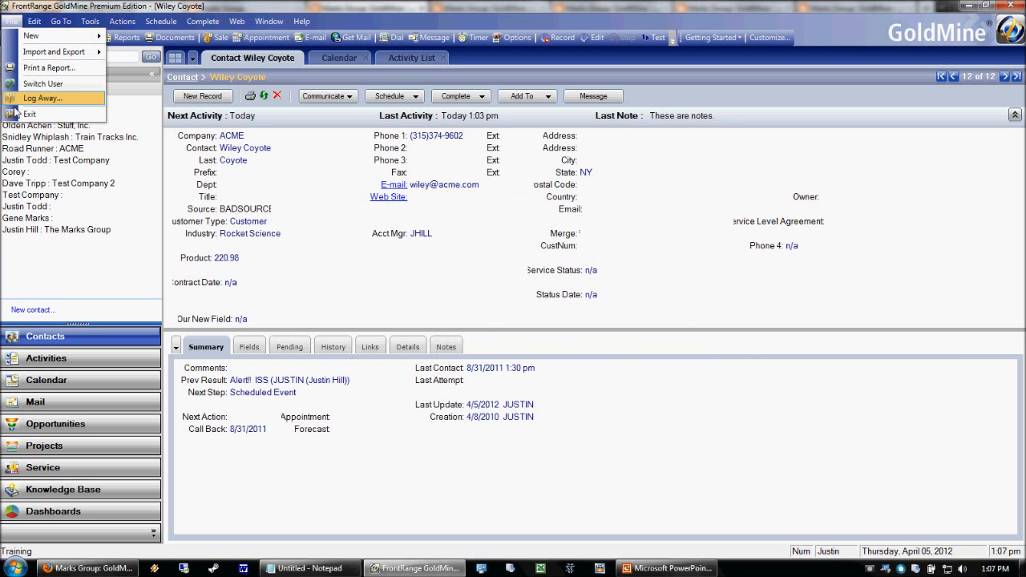
pyautogui.click(37, 84)
pyautogui.click(433, 401)
pyautogui.moveTo(433, 403); pyautogui.dragTo(328, 373)
pyautogui.write('h8')
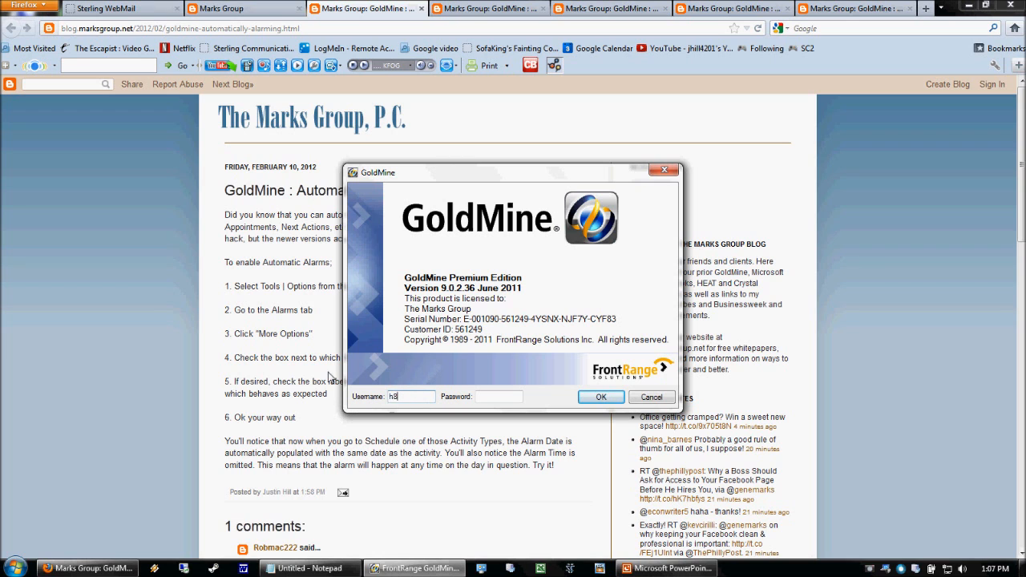
pyautogui.press('Return')
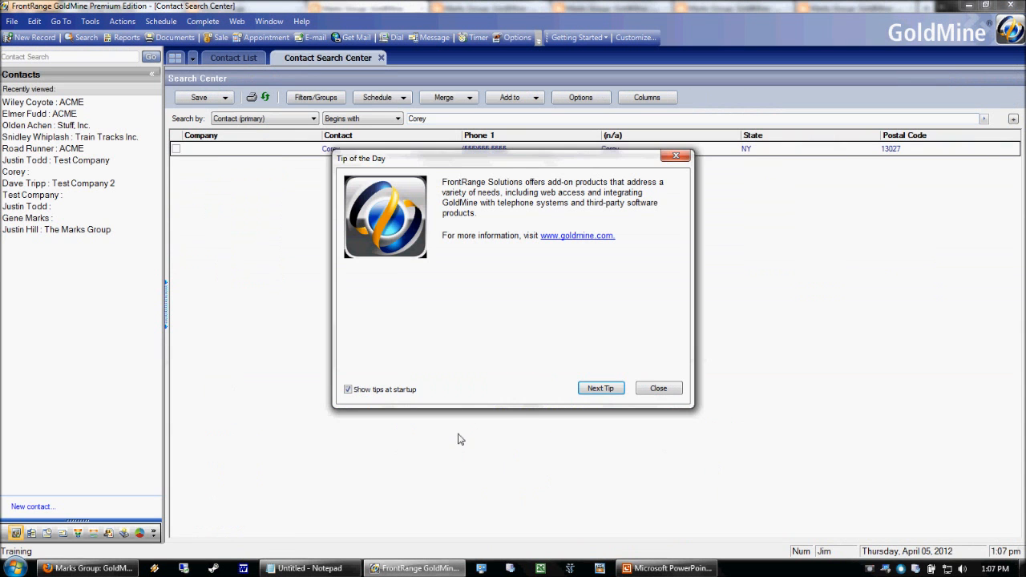
# Dismiss the tip of the day and open the first contact from the Contact List.
pyautogui.click(658, 389)
pyautogui.click(233, 58)
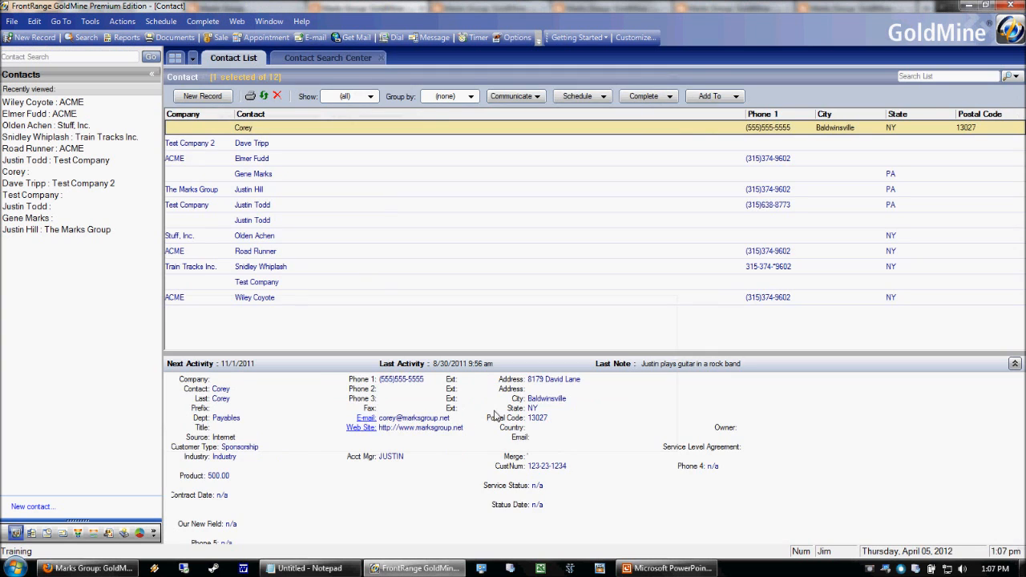
pyautogui.doubleClick(190, 129)
# View the contact's Pending and Relationships tabs, then open the detail-tab list.
pyautogui.click(265, 352)
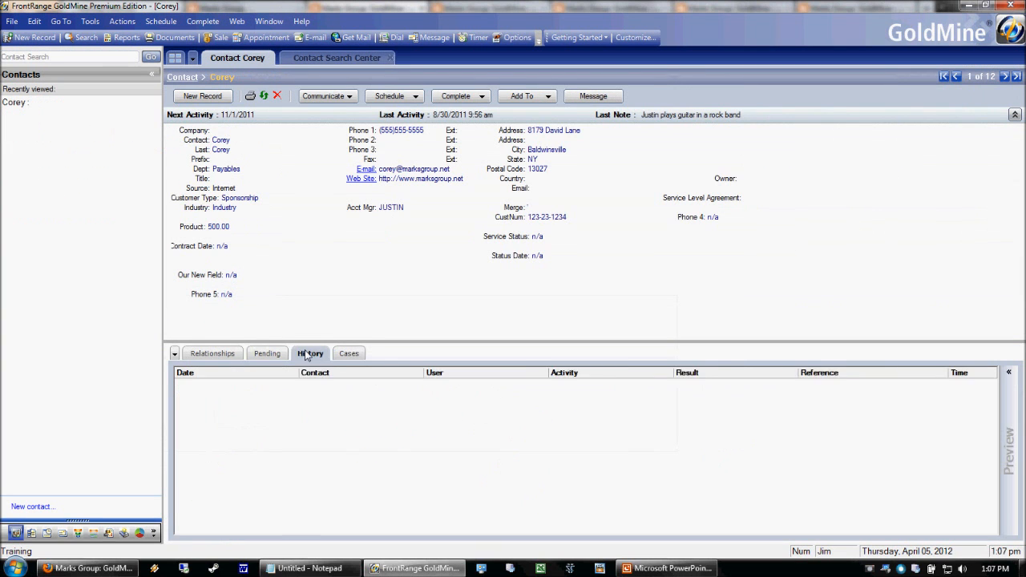
pyautogui.click(212, 353)
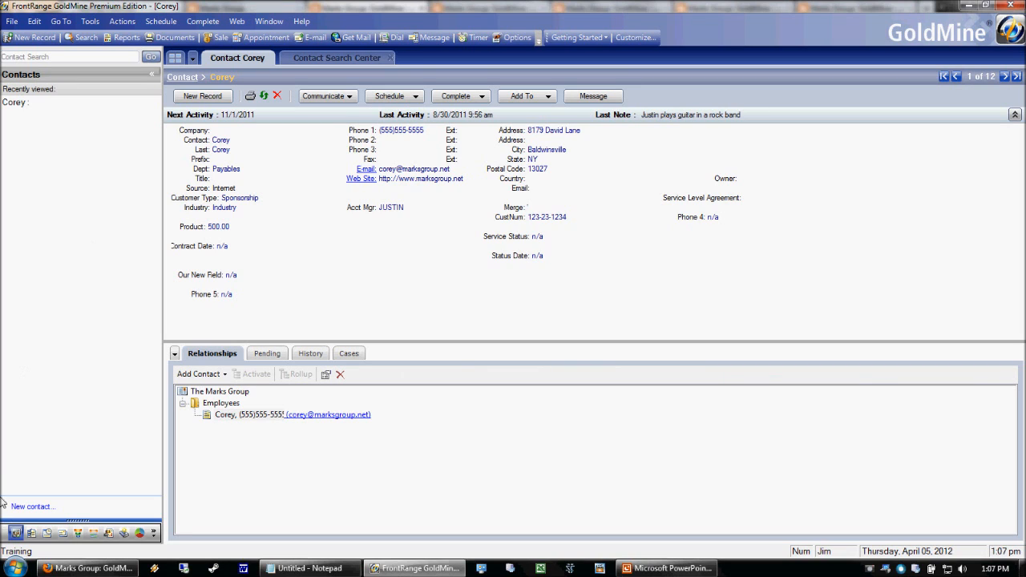
pyautogui.click(175, 355)
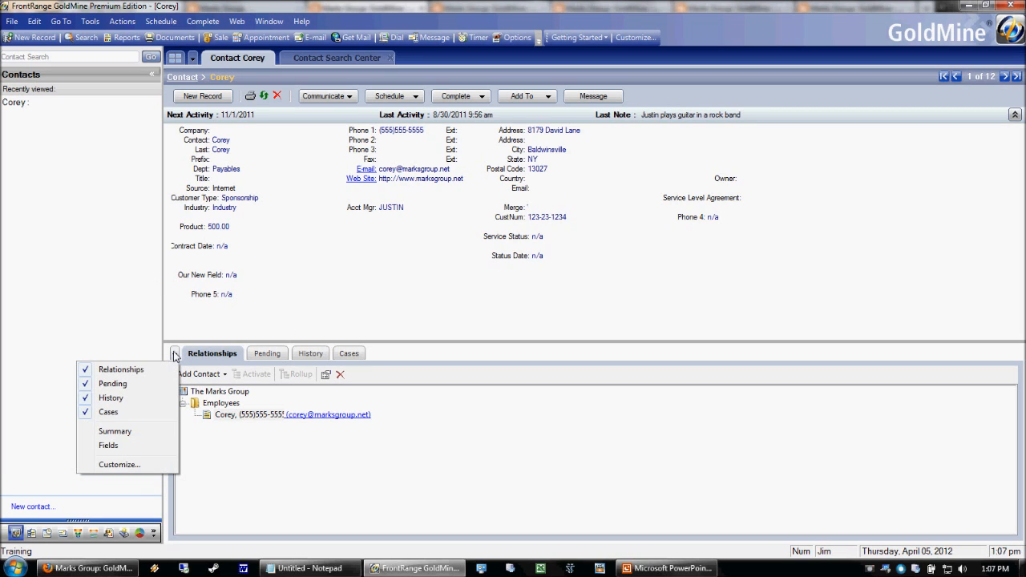
# Turn on the Summary and Fields tabs in Display Tabs and apply.
pyautogui.click(137, 468)
pyautogui.moveTo(853, 330); pyautogui.dragTo(571, 186)
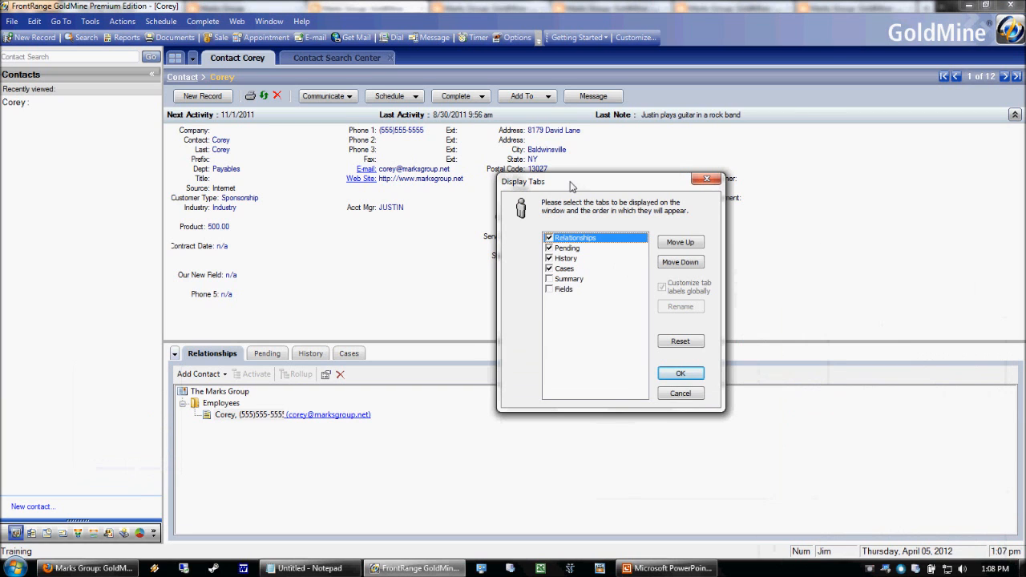
pyautogui.click(563, 290)
pyautogui.click(548, 279)
pyautogui.click(549, 290)
pyautogui.click(552, 279)
pyautogui.click(550, 278)
pyautogui.click(550, 290)
pyautogui.click(548, 279)
pyautogui.click(549, 289)
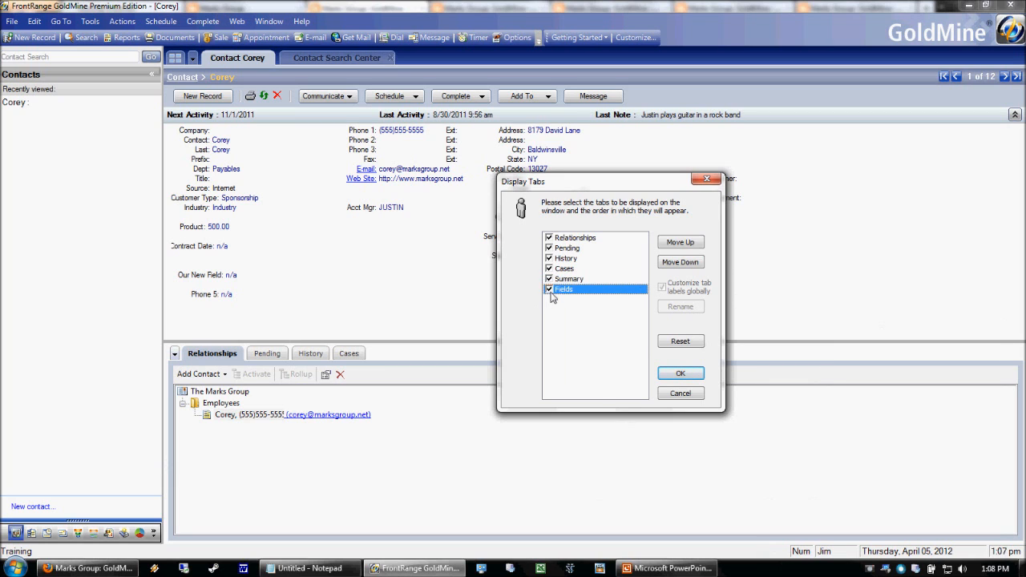
pyautogui.click(680, 374)
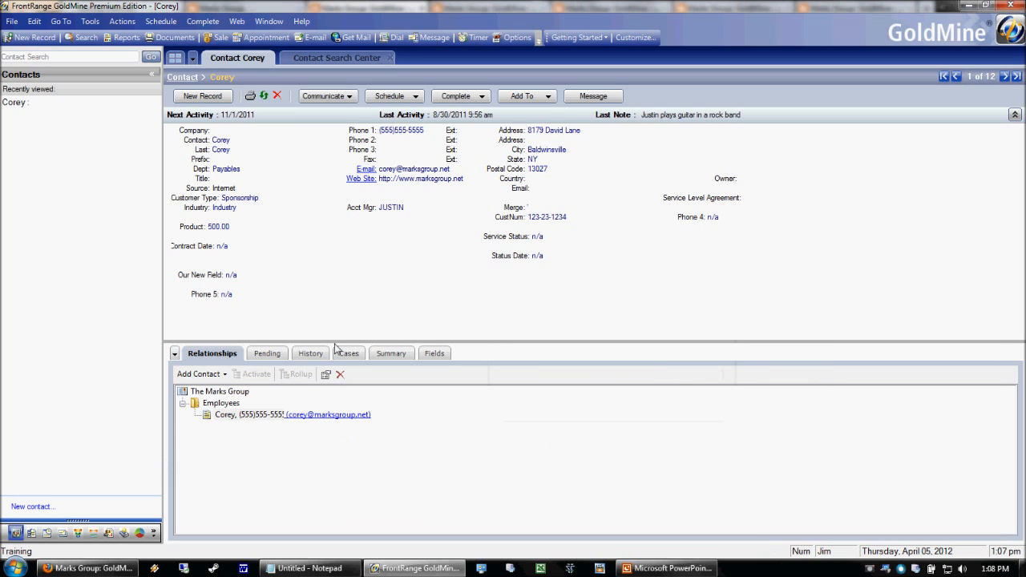
# Check the History, Pending and Relationships tabs, then reopen Display Tabs and cancel unchanged.
pyautogui.click(310, 353)
pyautogui.click(267, 354)
pyautogui.click(212, 354)
pyautogui.click(175, 355)
pyautogui.click(160, 464)
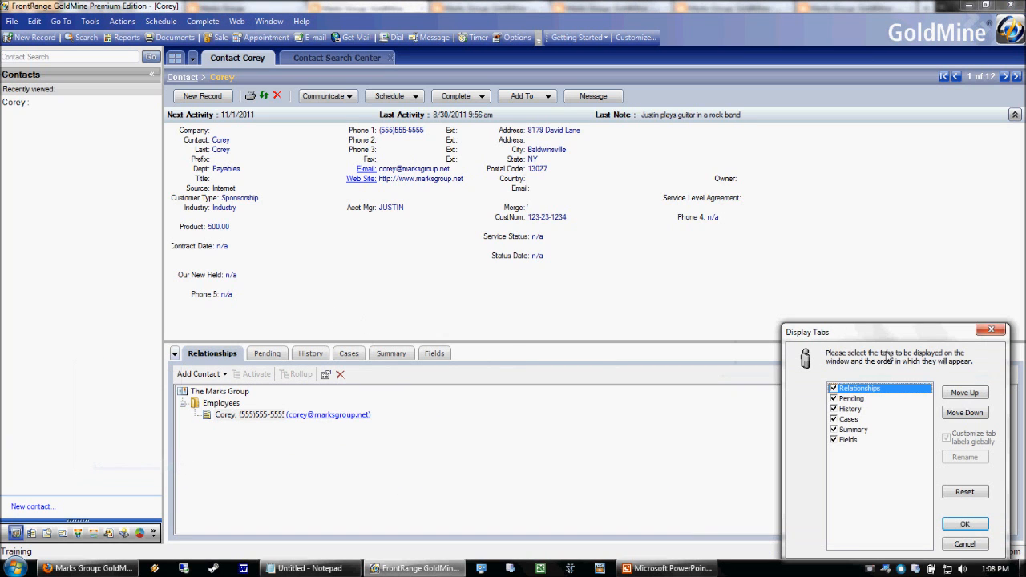
pyautogui.moveTo(844, 330); pyautogui.dragTo(612, 224)
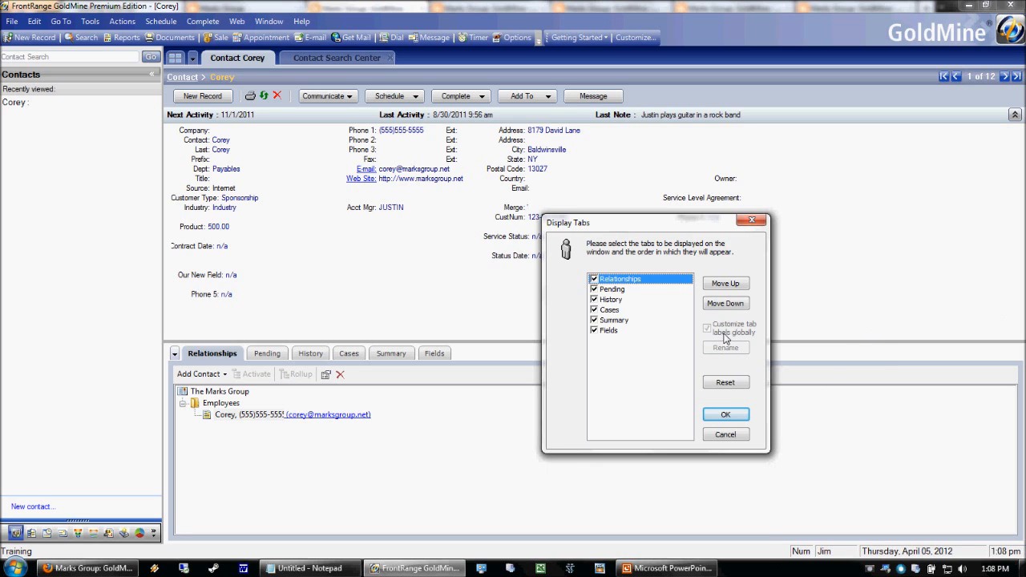
pyautogui.click(726, 437)
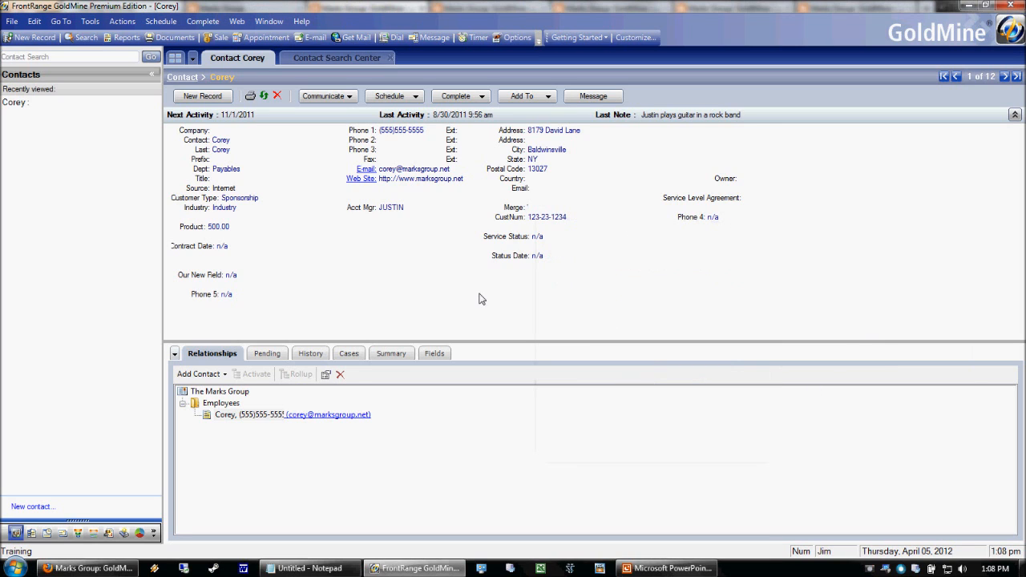
# Switch user via File > Switch User, entering and correcting the other user's username, then log in.
pyautogui.click(11, 21)
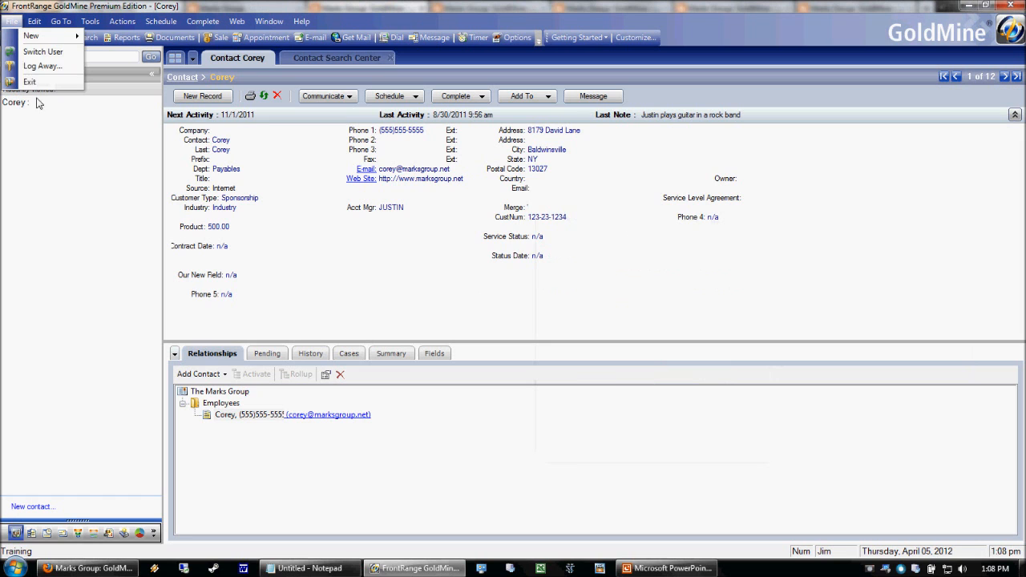
pyautogui.click(43, 52)
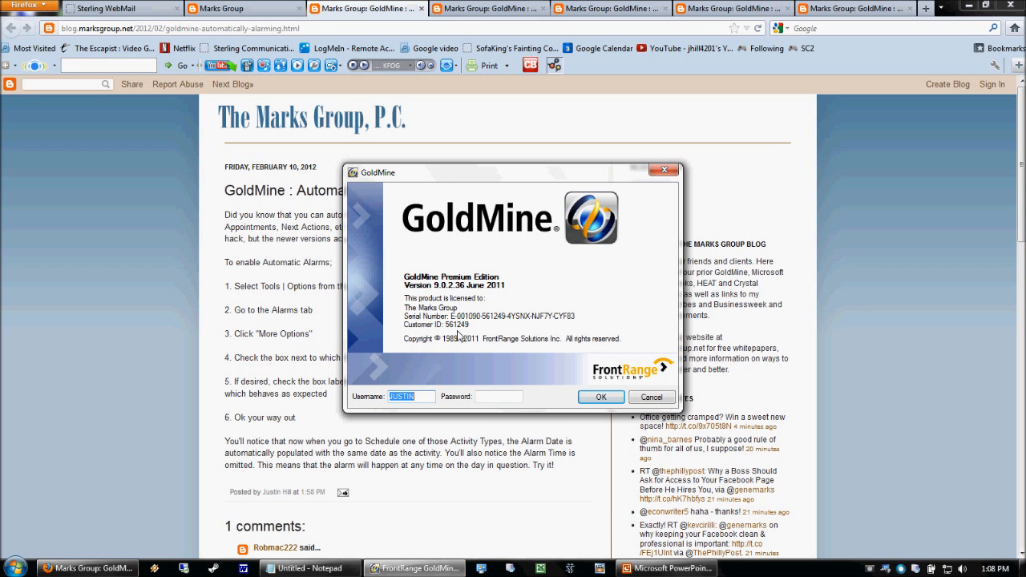
pyautogui.write('ma')
pyautogui.write('justink')
pyautogui.press('Tab')
pyautogui.hotkey('shift', 'Tab')
pyautogui.write('ju')
pyautogui.press('Tab')
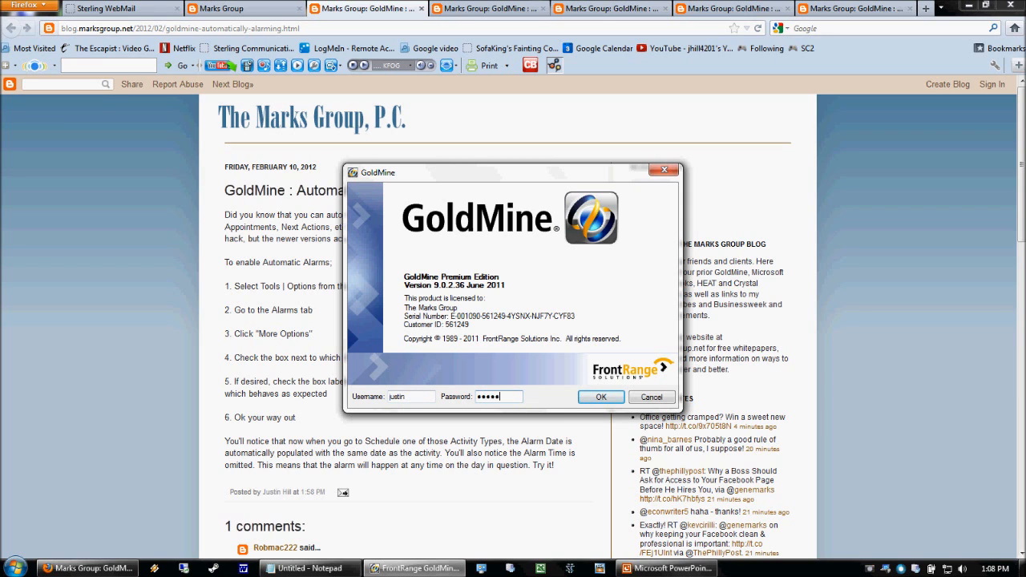
pyautogui.press('Return')
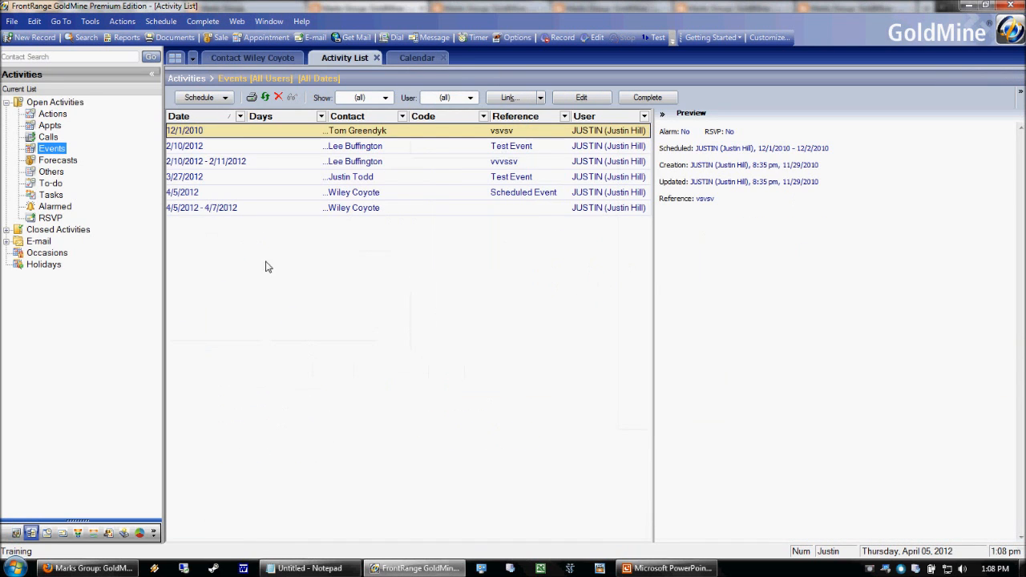
# Return to the ACME contact, acknowledge its record alert, and open the Display Tabs customization.
pyautogui.click(252, 58)
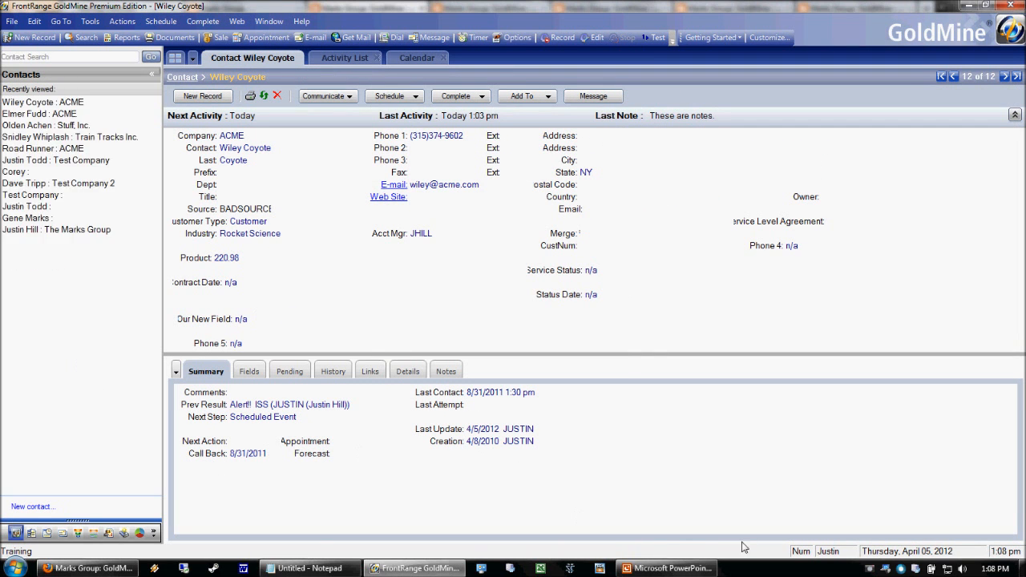
pyautogui.click(175, 372)
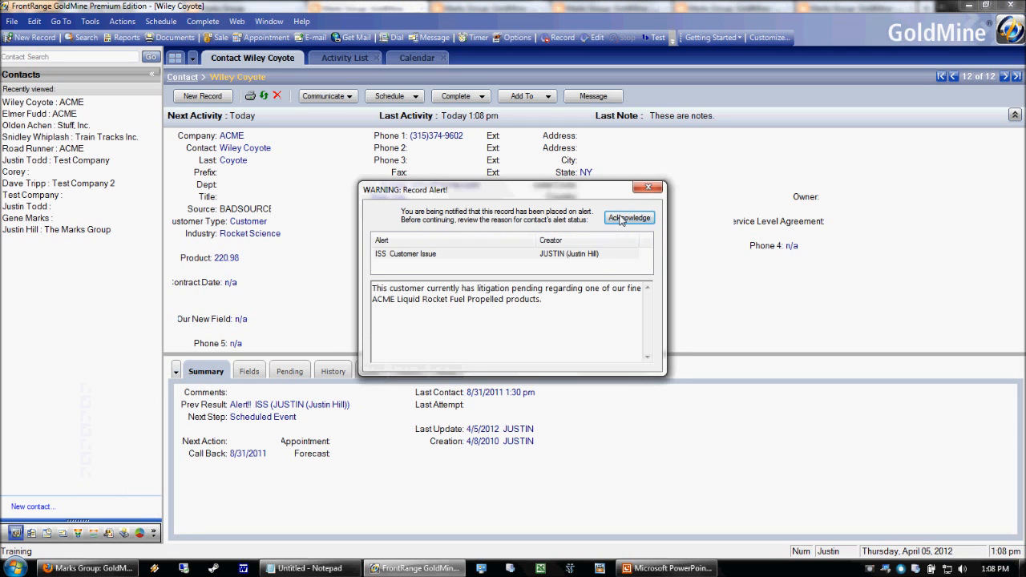
pyautogui.click(623, 218)
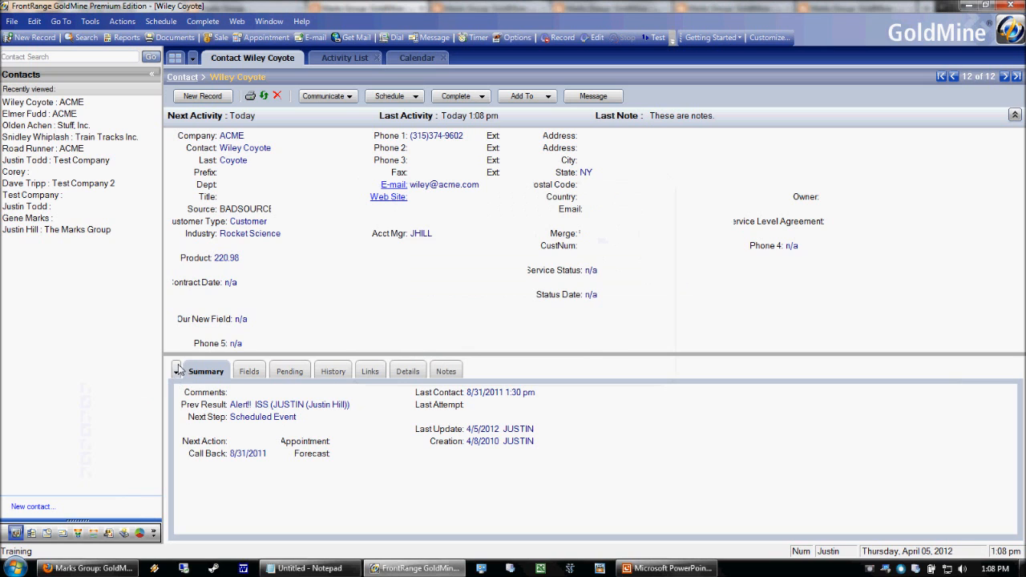
pyautogui.click(176, 372)
pyautogui.click(121, 524)
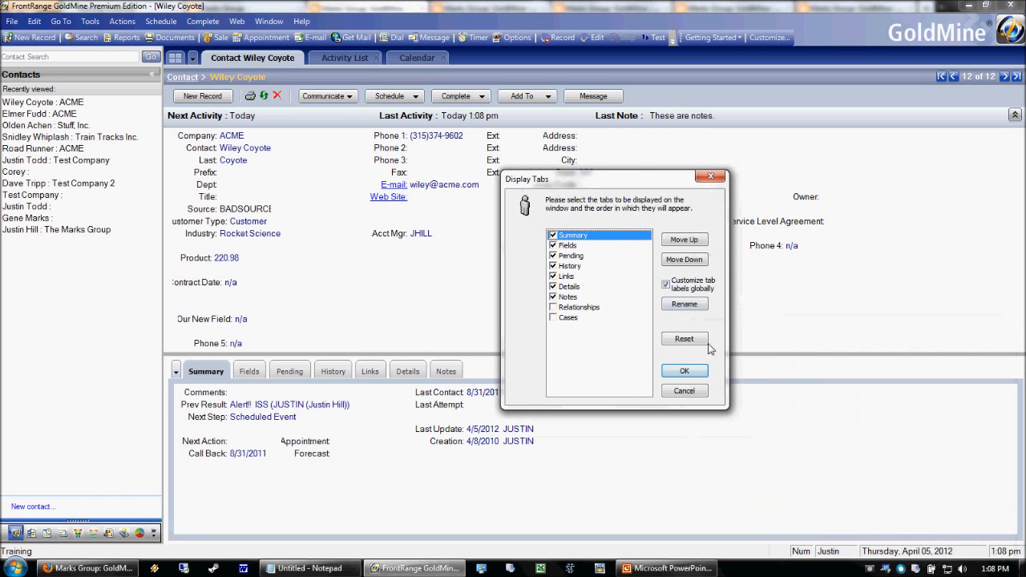
# Try toggling the Cases, Relationships, Details and Links tabs back to their original state, dismiss the alarm, and apply.
pyautogui.click(690, 287)
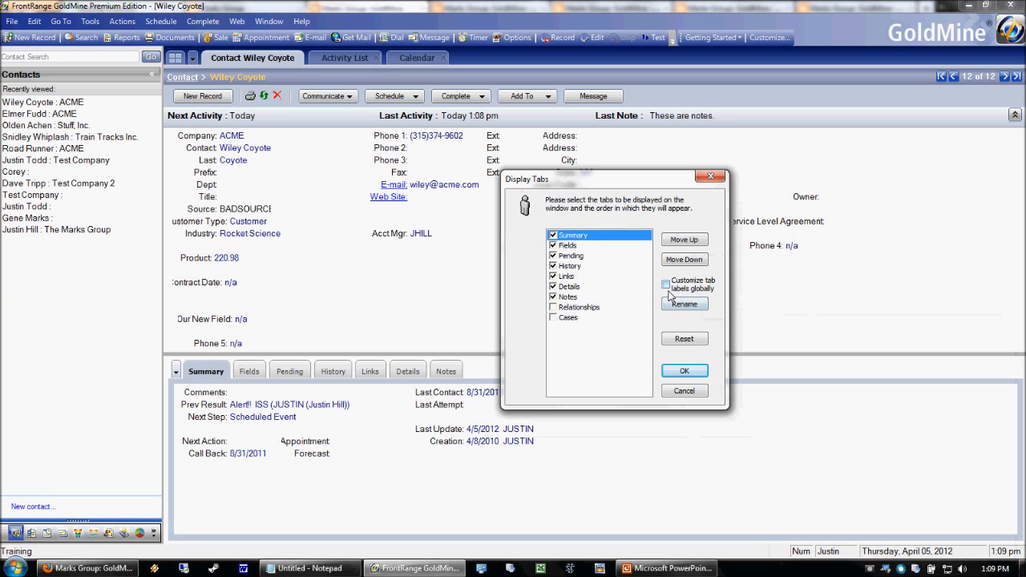
pyautogui.click(687, 285)
pyautogui.click(552, 317)
pyautogui.click(552, 307)
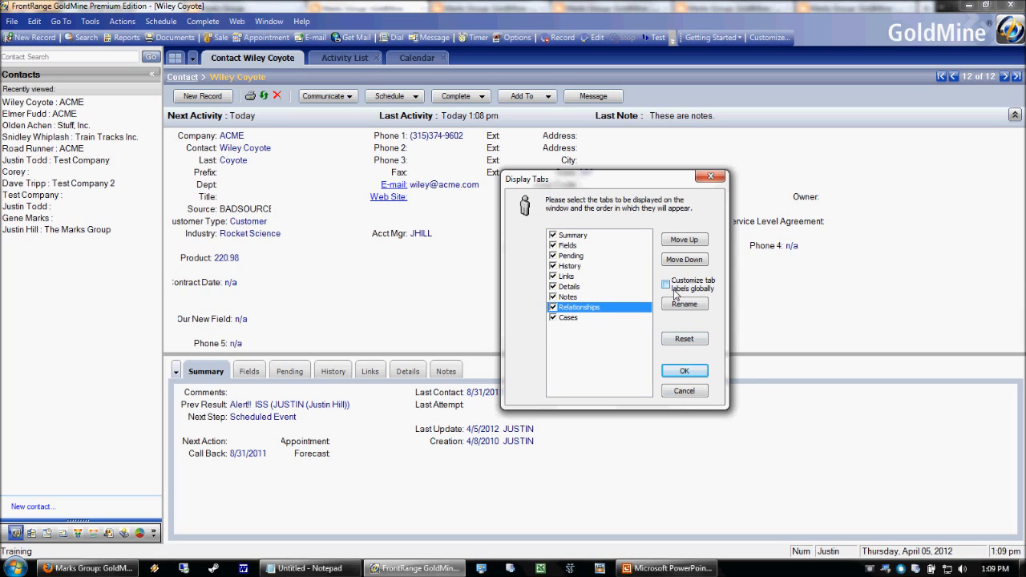
pyautogui.click(553, 318)
pyautogui.click(553, 307)
pyautogui.click(552, 286)
pyautogui.click(553, 275)
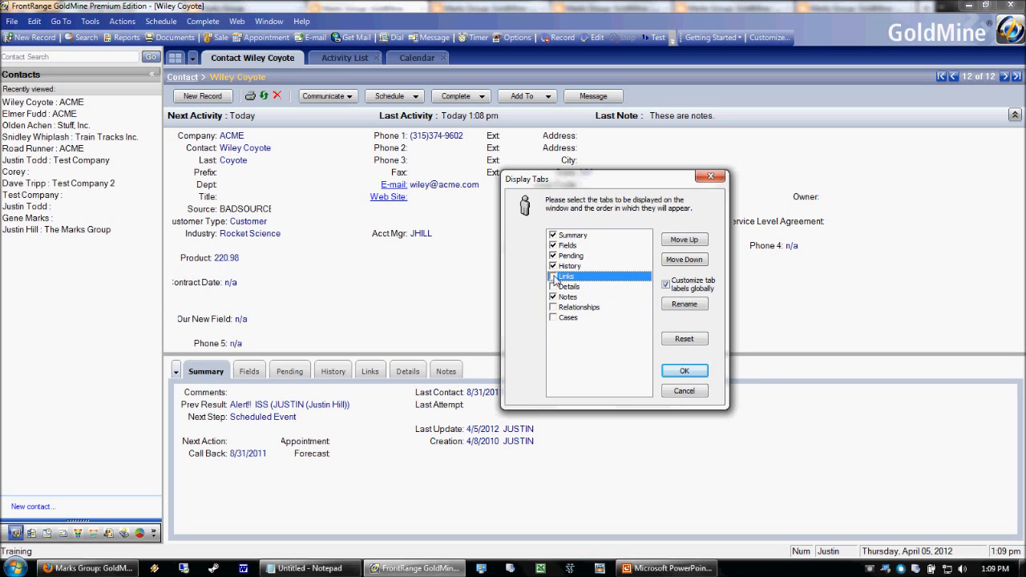
pyautogui.click(553, 275)
pyautogui.click(552, 286)
pyautogui.click(553, 307)
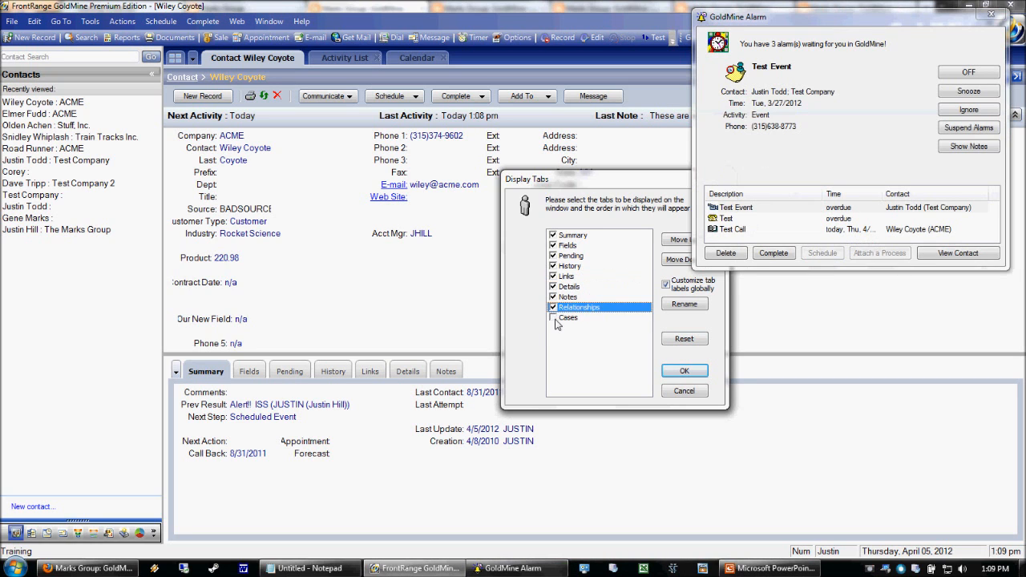
pyautogui.click(552, 318)
pyautogui.click(964, 127)
pyautogui.click(680, 372)
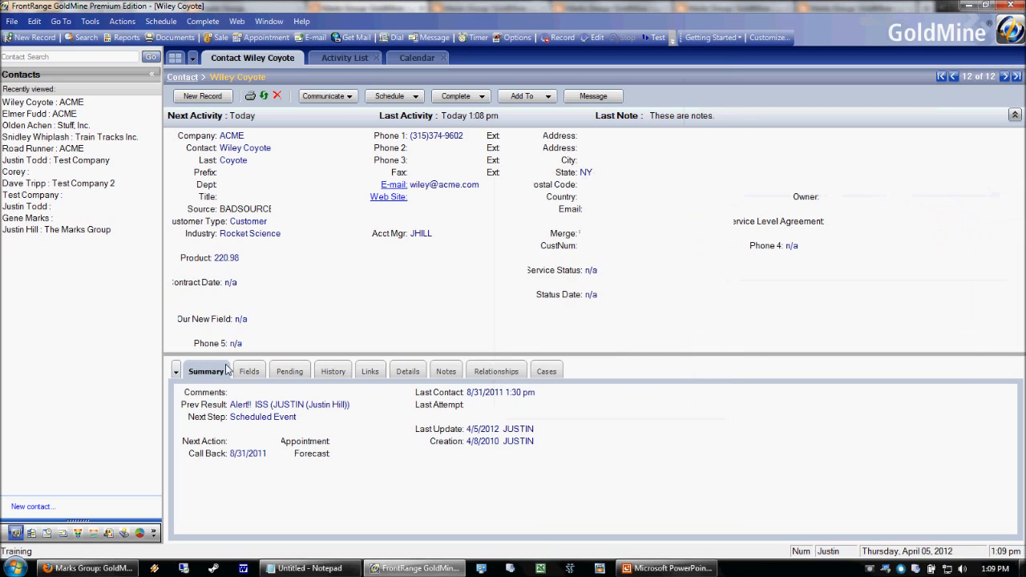
# Reopen Display Tabs, hide Relationships, Cases, Notes and Summary, and apply.
pyautogui.click(176, 372)
pyautogui.click(124, 526)
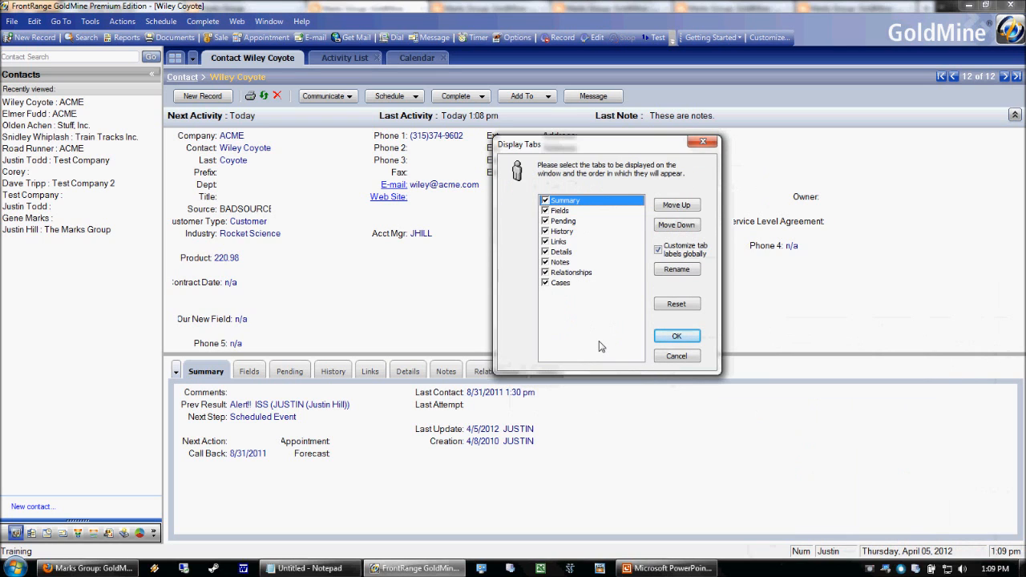
pyautogui.click(572, 274)
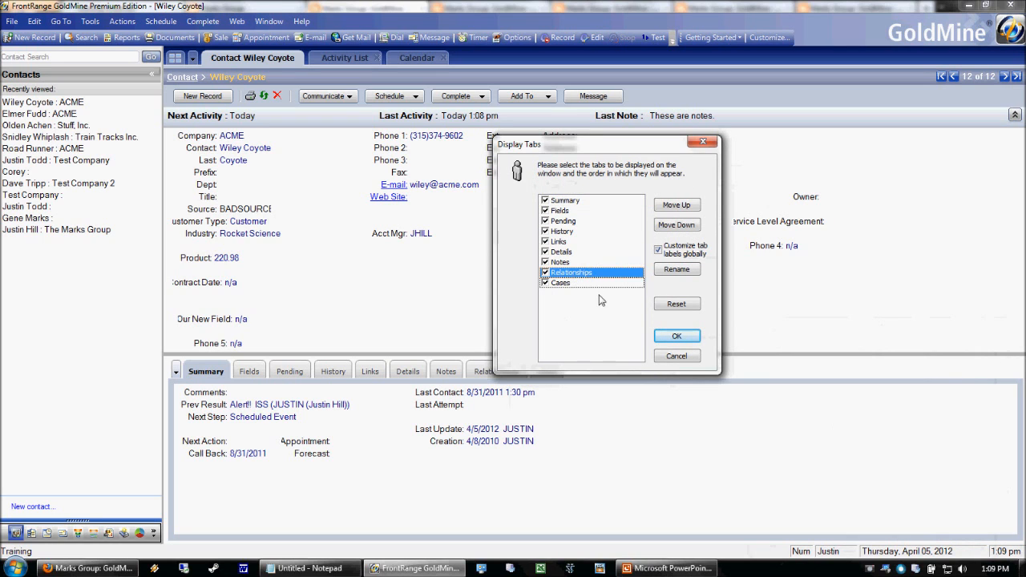
pyautogui.click(547, 283)
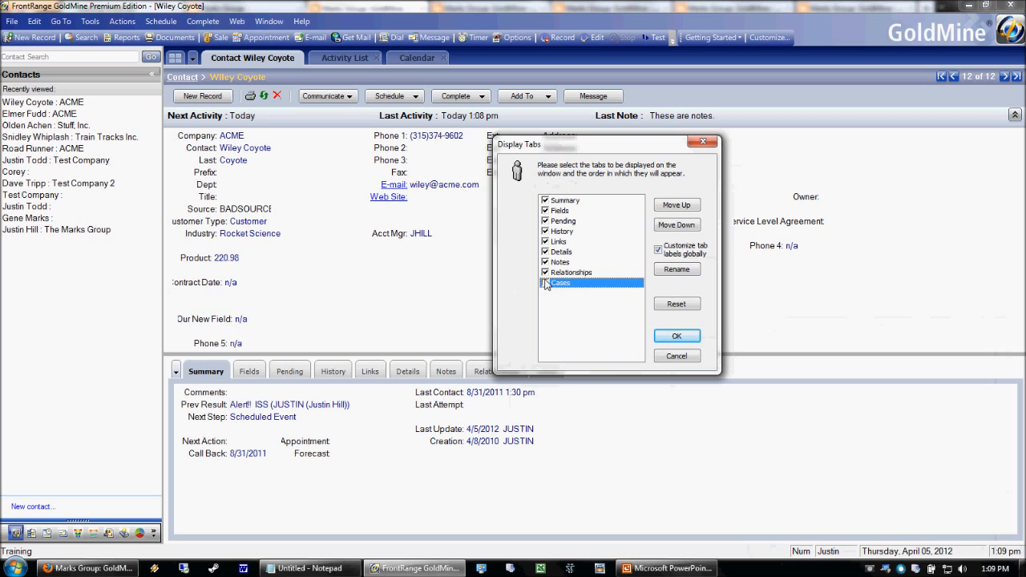
pyautogui.click(545, 273)
pyautogui.click(553, 263)
pyautogui.click(545, 263)
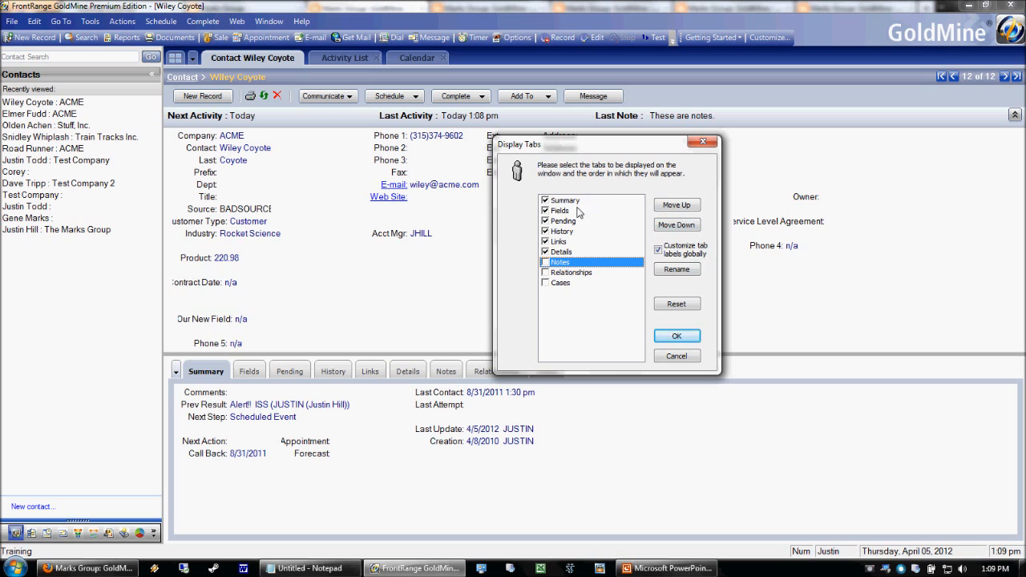
pyautogui.moveTo(579, 211); pyautogui.dragTo(565, 201)
pyautogui.click(545, 200)
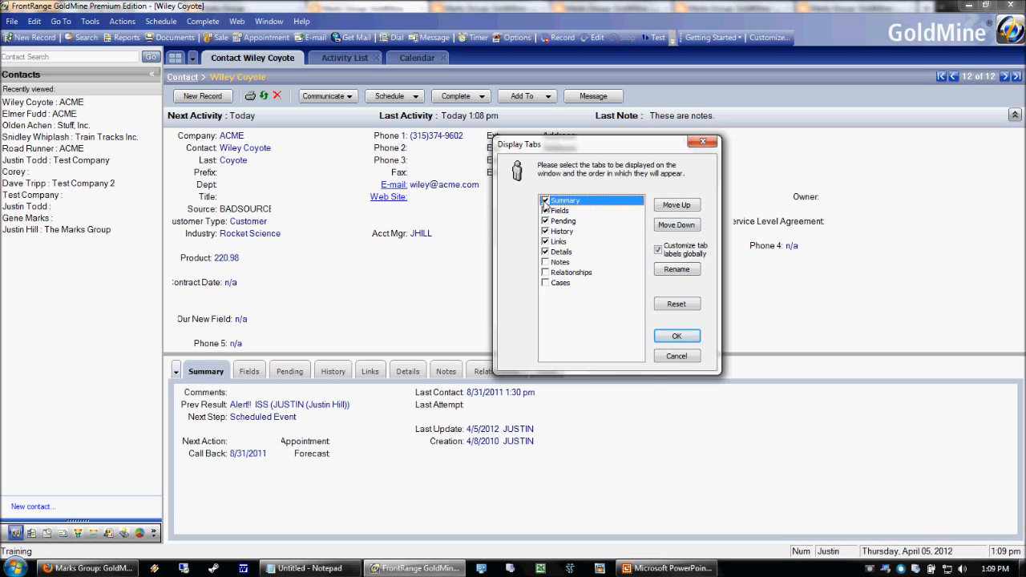
pyautogui.click(677, 337)
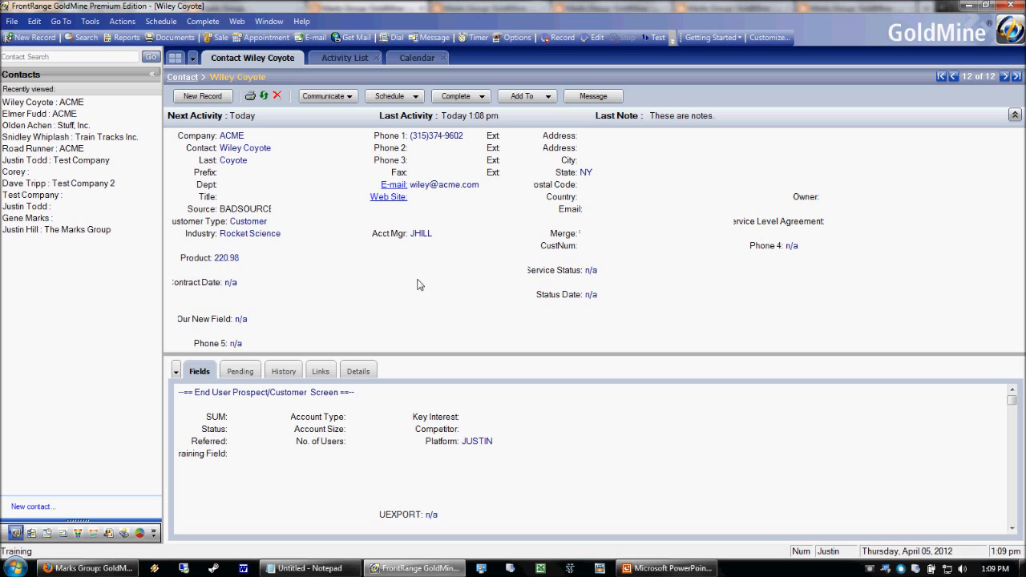
# Reopen the Display Tabs settings and cancel without changes.
pyautogui.click(177, 373)
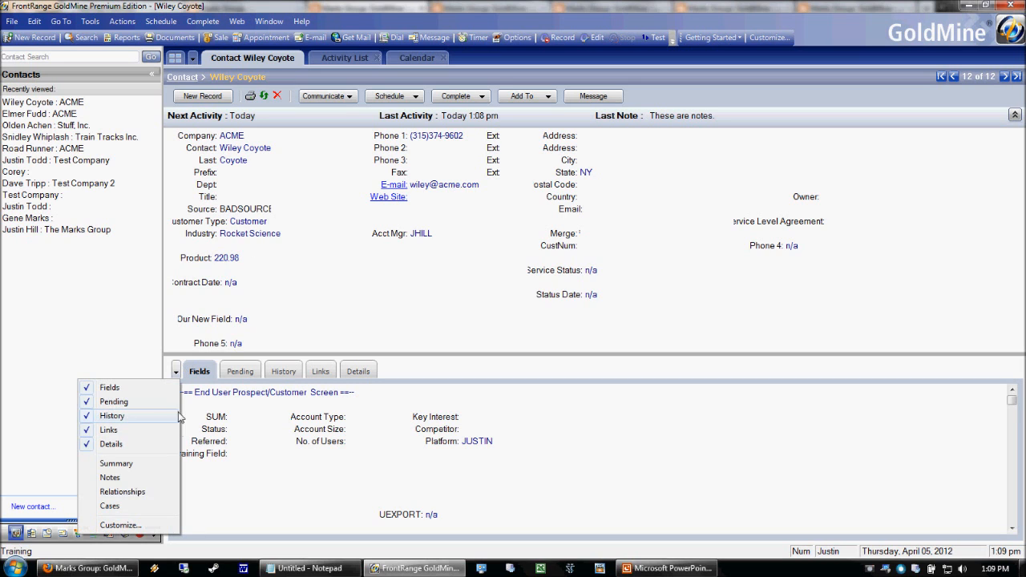
pyautogui.click(119, 526)
pyautogui.moveTo(837, 335); pyautogui.dragTo(591, 226)
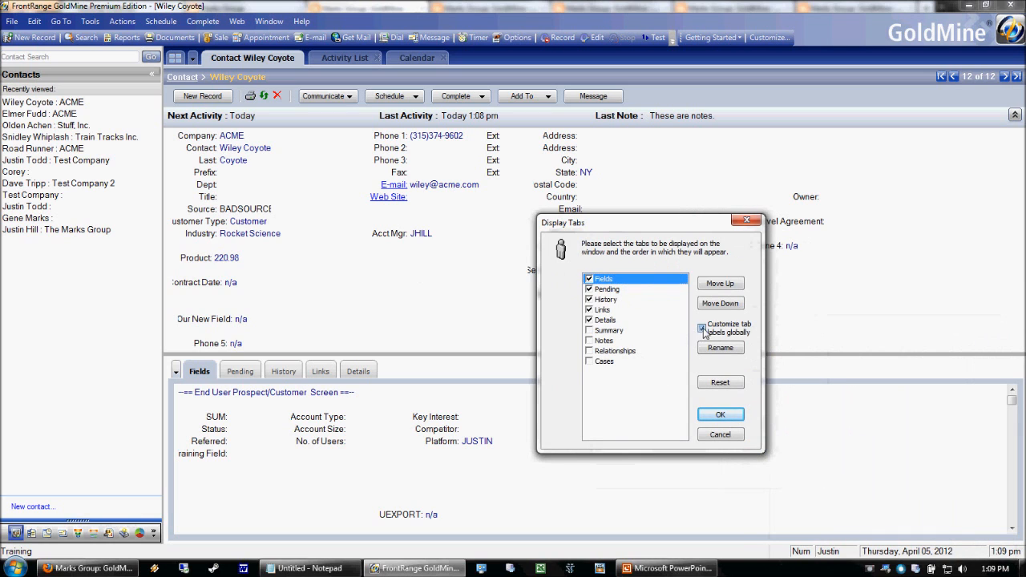
pyautogui.click(718, 435)
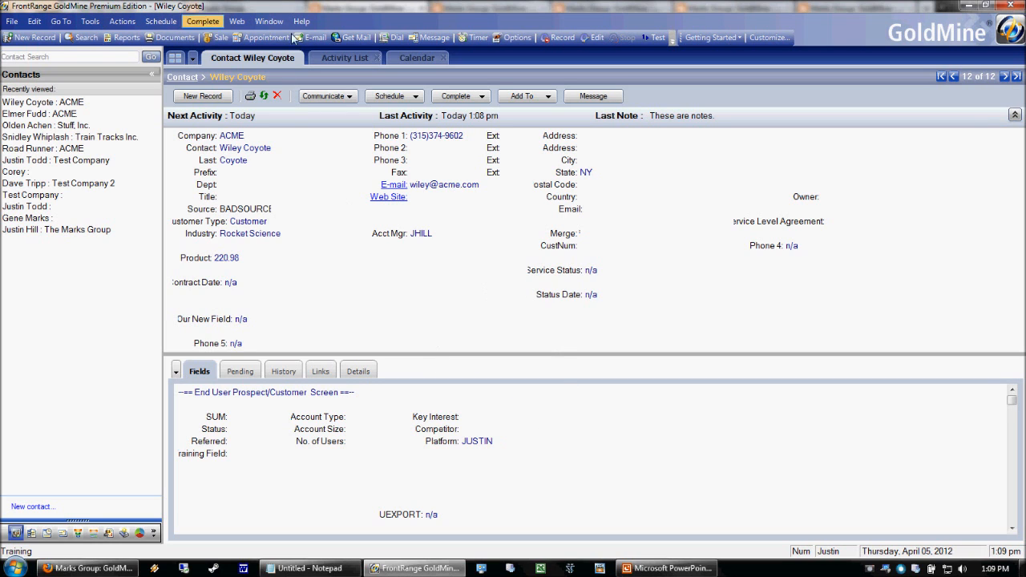
# Browse the menu bar, then bring up the Tools menu.
pyautogui.click(203, 21)
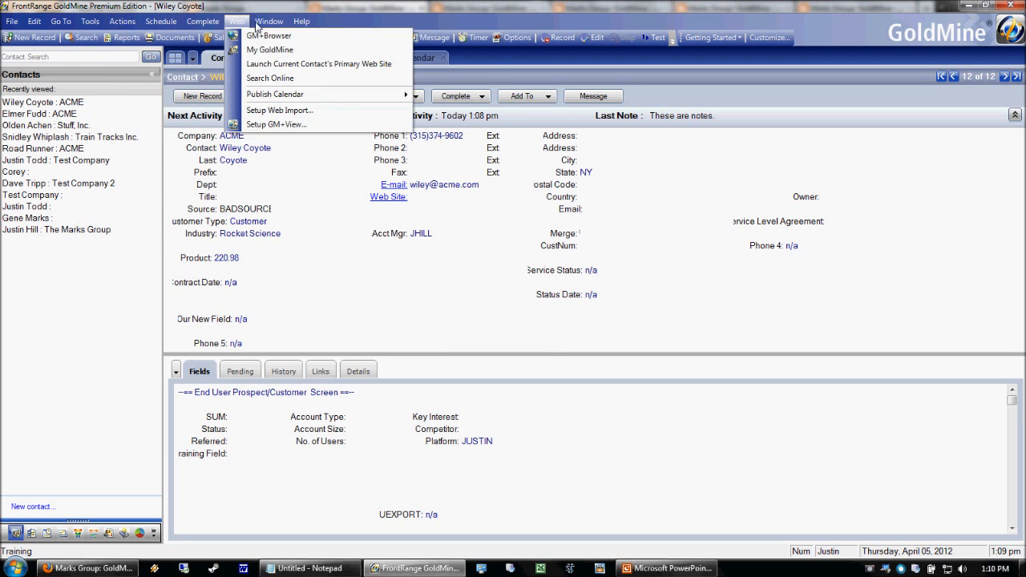
pyautogui.click(294, 472)
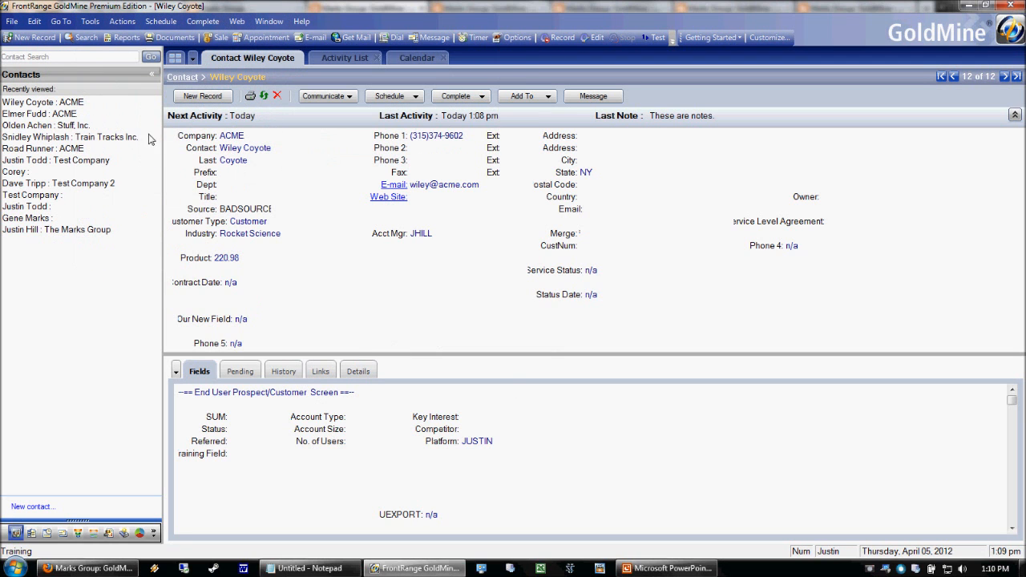
pyautogui.click(90, 22)
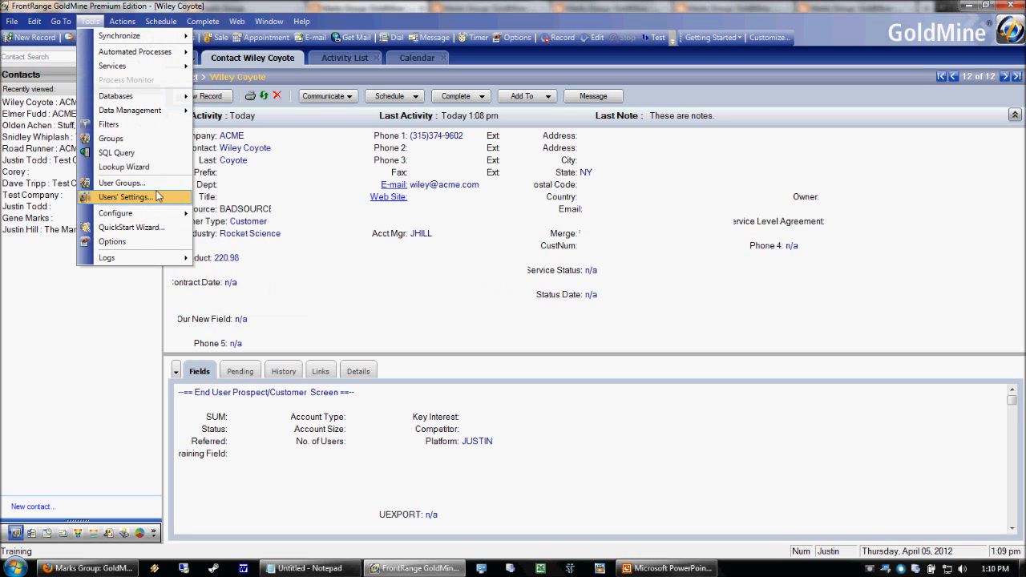
# Open a user's Properties from the Users' Master File at the Menu settings.
pyautogui.click(124, 197)
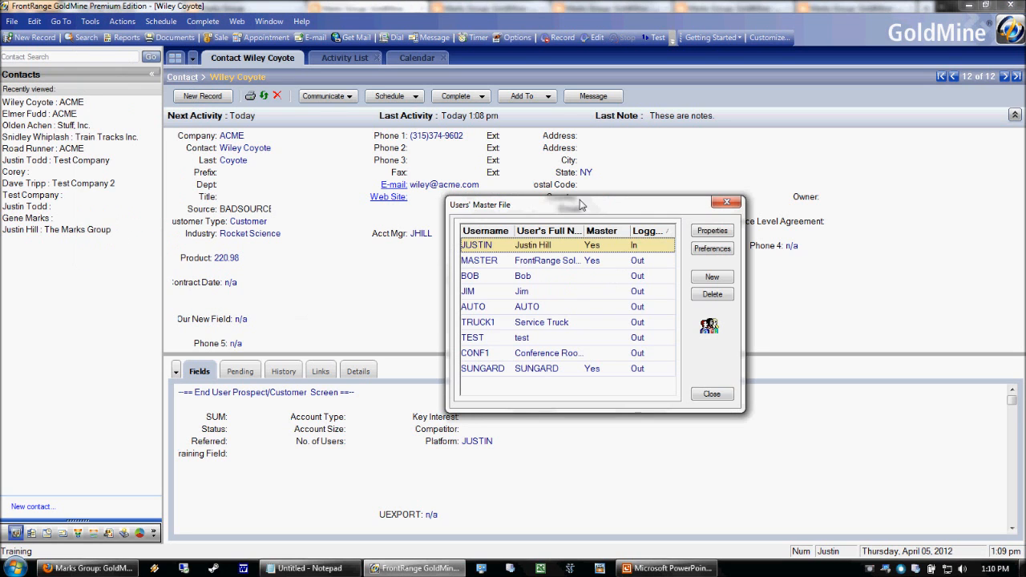
pyautogui.moveTo(582, 205); pyautogui.dragTo(562, 171)
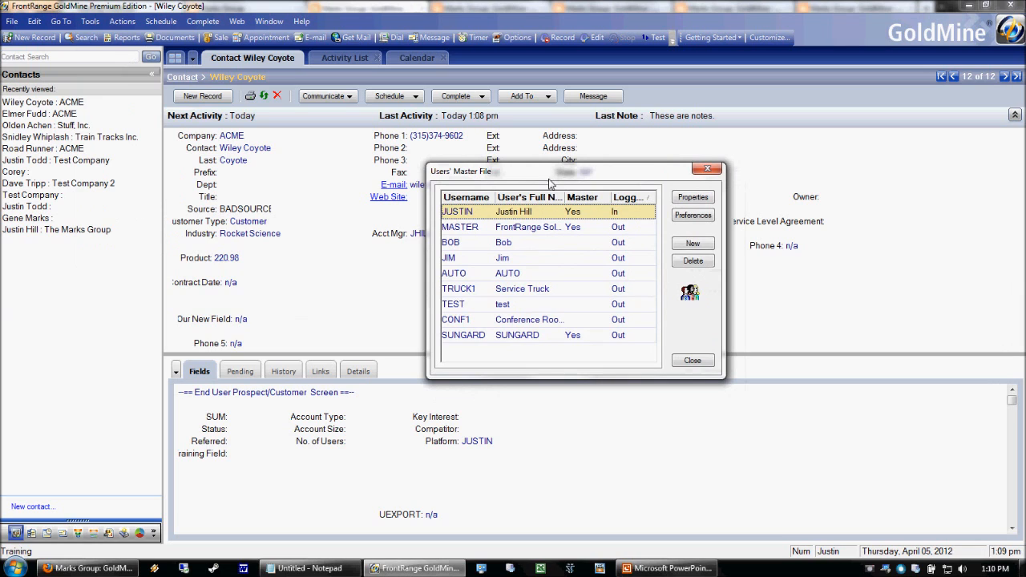
pyautogui.click(550, 258)
pyautogui.doubleClick(550, 258)
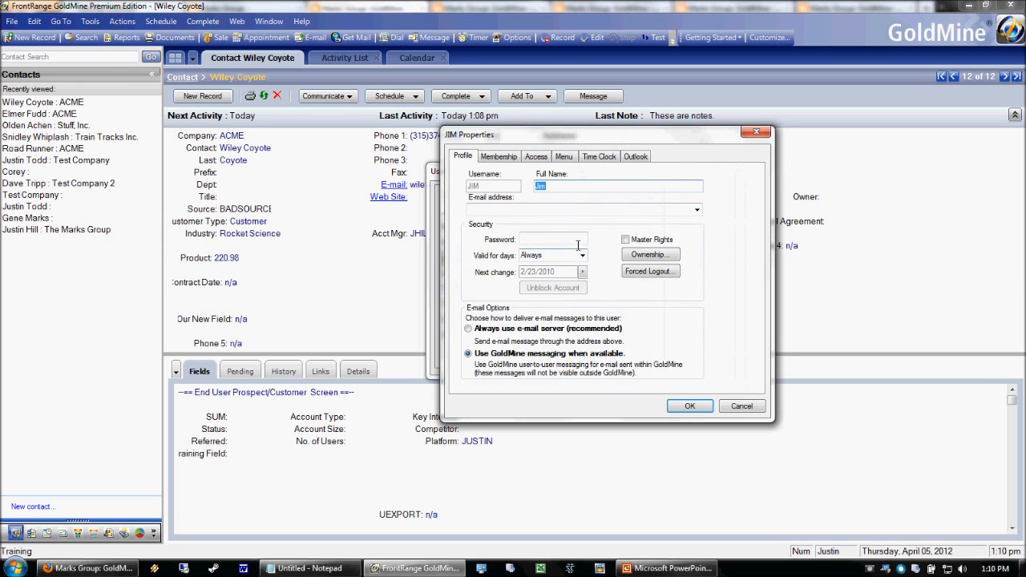
pyautogui.moveTo(629, 136); pyautogui.dragTo(576, 177)
pyautogui.click(514, 198)
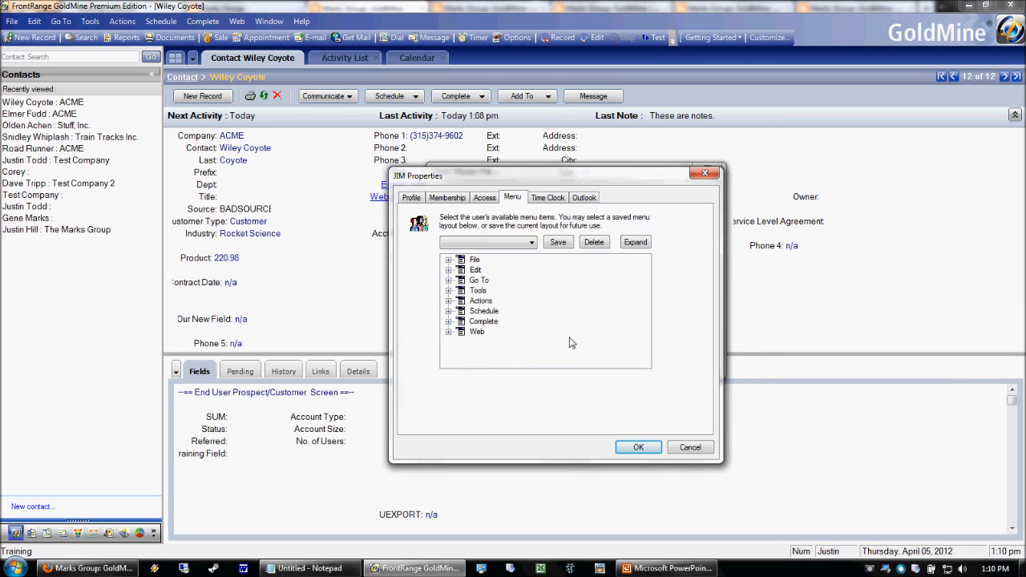
# Under Tools, disable Start Server Agents, Process Monitor and the four Automated Processes items.
pyautogui.click(448, 292)
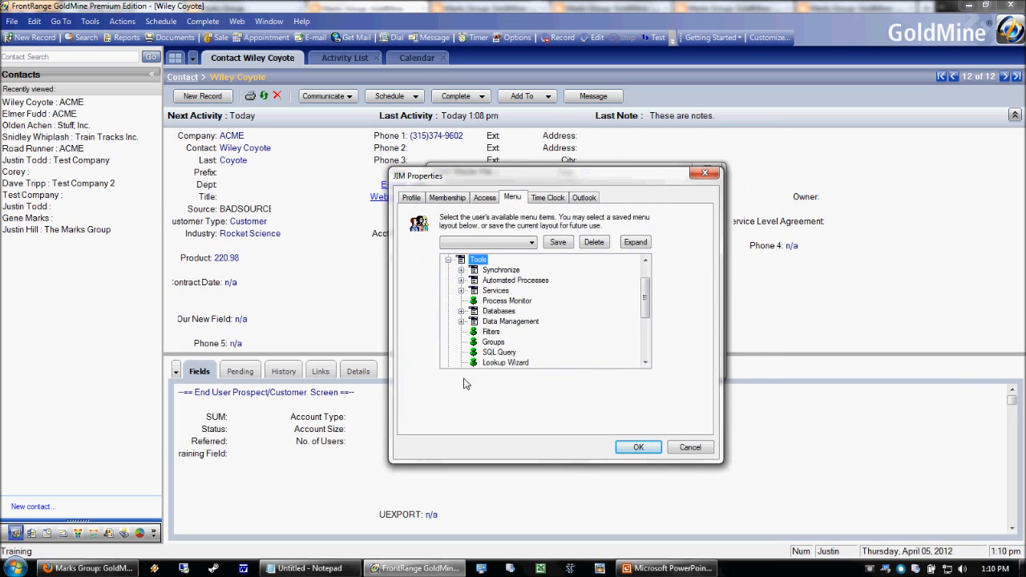
pyautogui.click(461, 291)
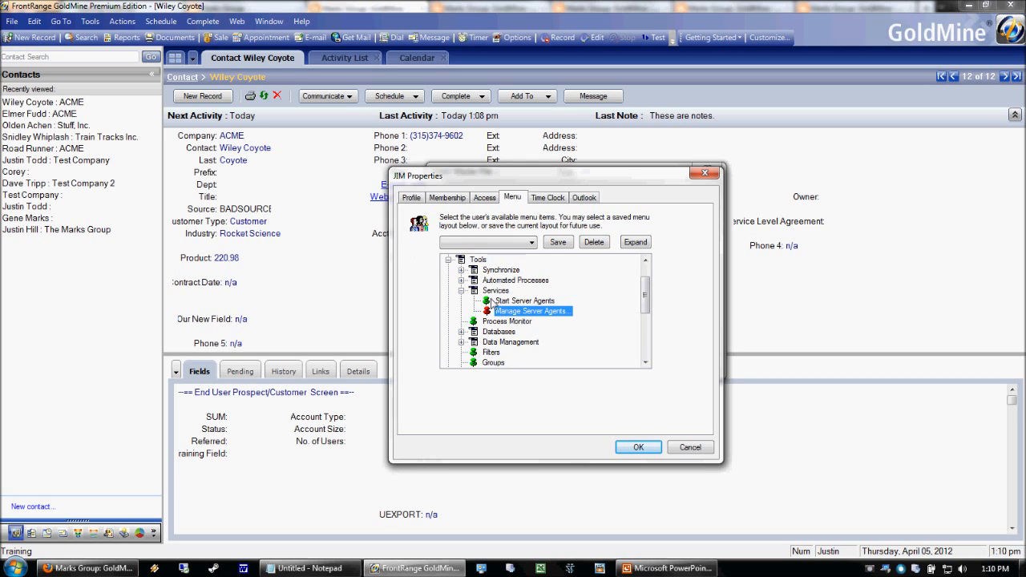
pyautogui.click(486, 301)
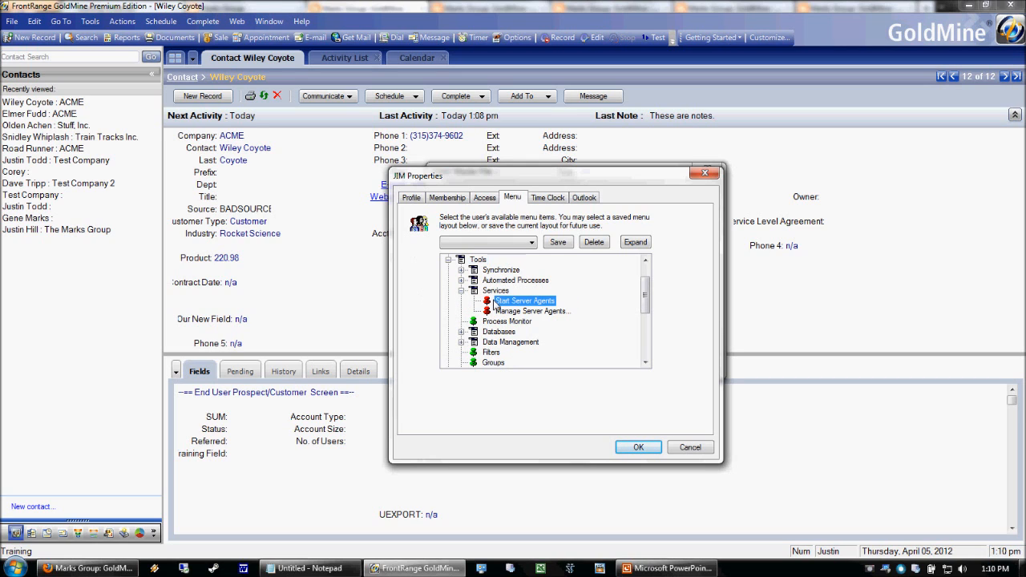
pyautogui.click(461, 290)
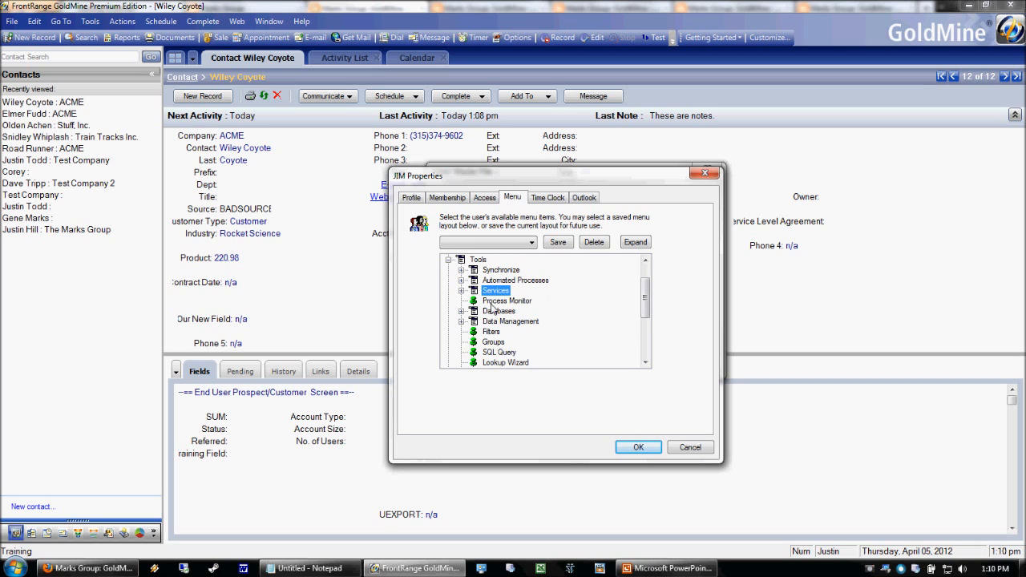
pyautogui.click(473, 300)
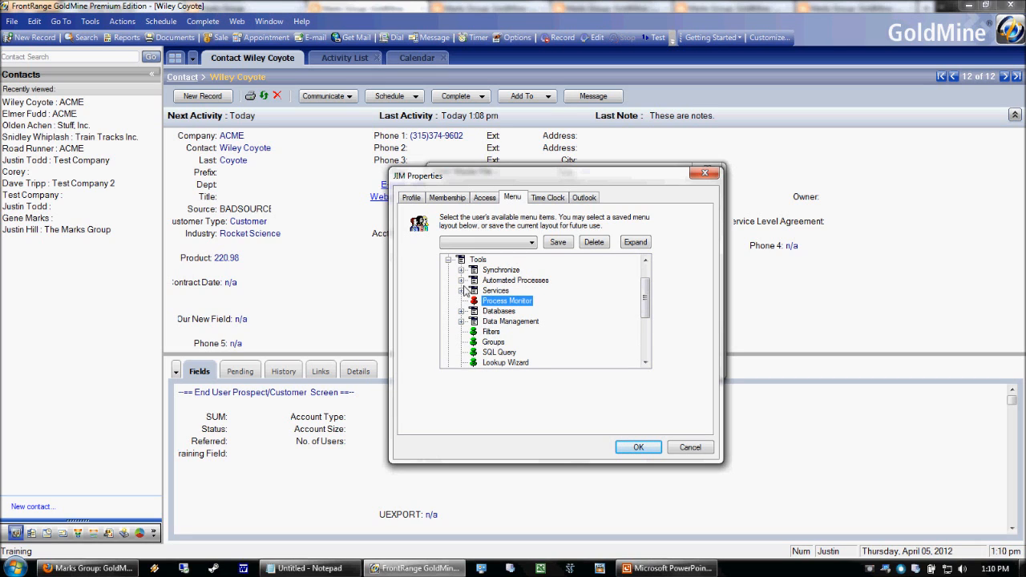
pyautogui.click(460, 280)
pyautogui.click(487, 291)
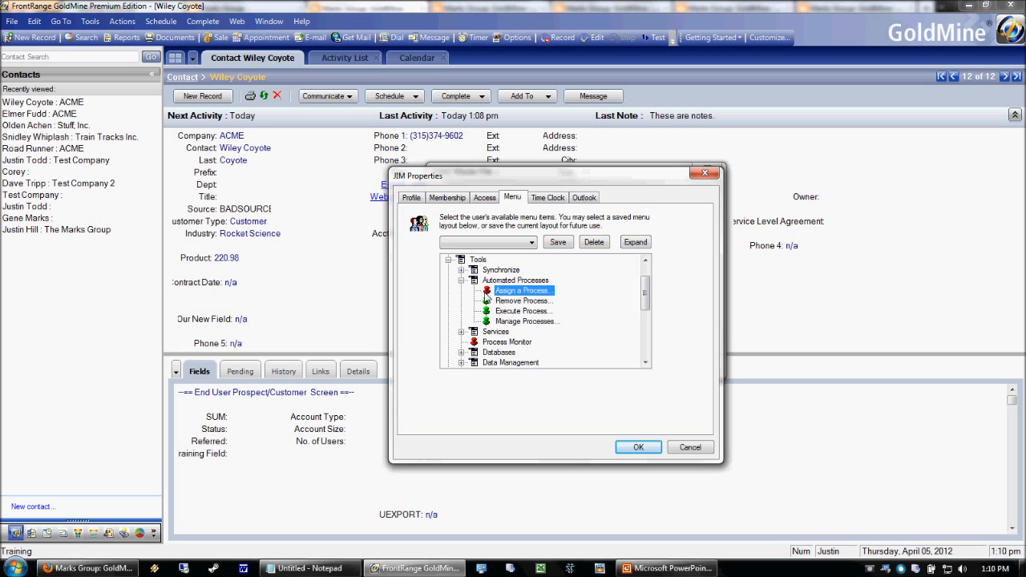
pyautogui.click(486, 300)
pyautogui.click(486, 311)
pyautogui.click(486, 321)
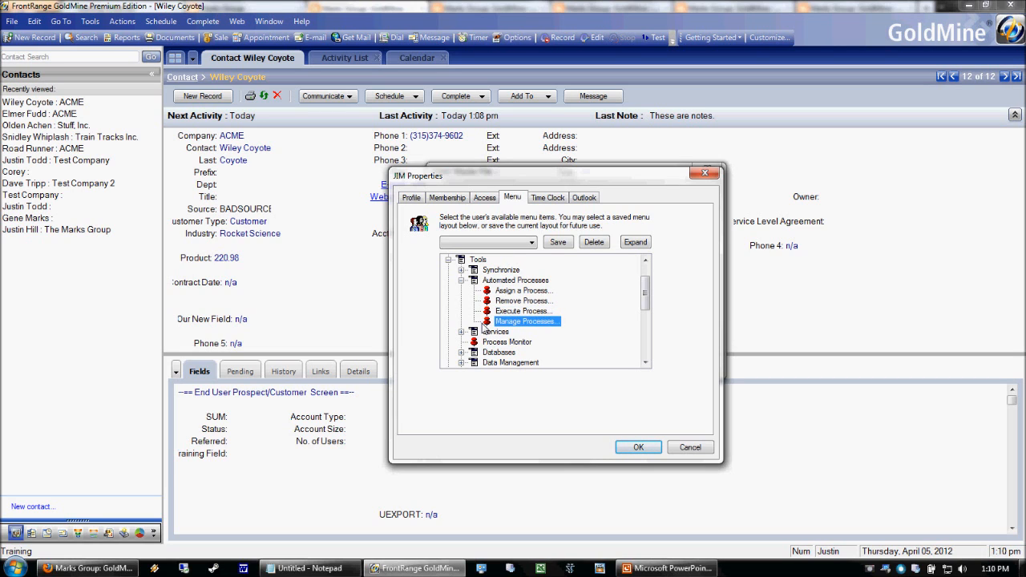
pyautogui.click(461, 280)
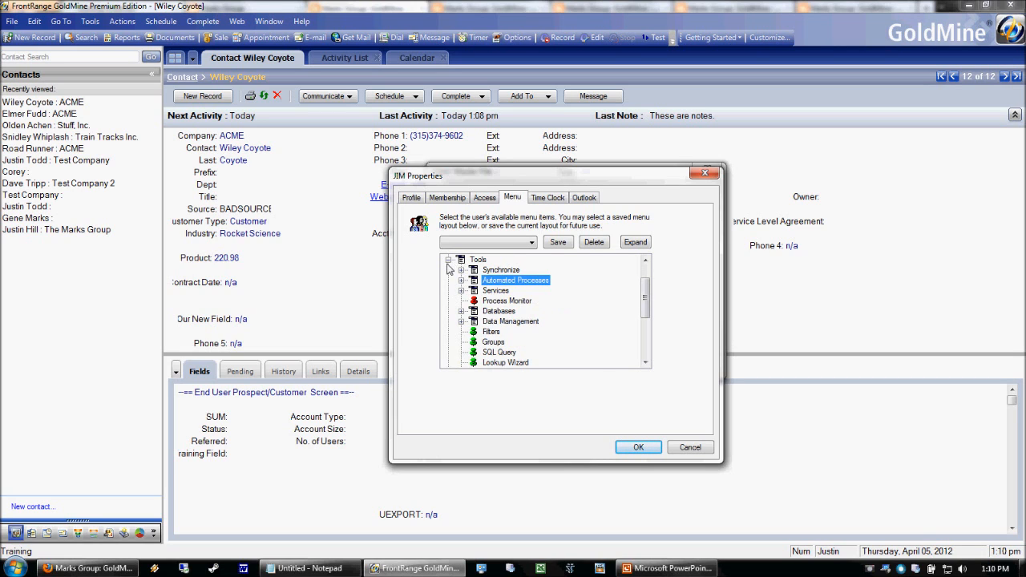
pyautogui.click(448, 260)
# Expand File > New and Import and Export, then collapse back to top-level menus.
pyautogui.click(448, 260)
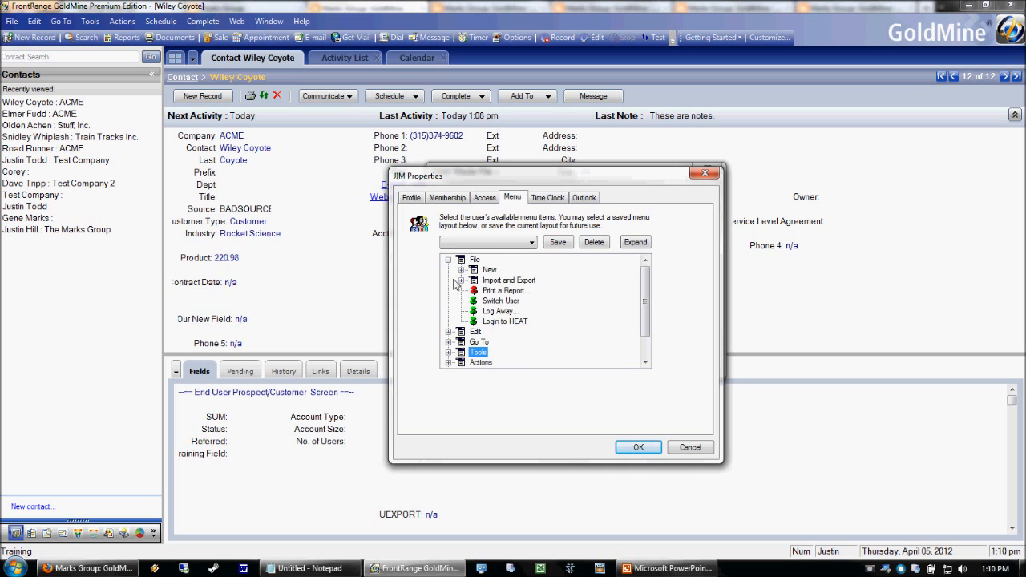
pyautogui.click(488, 270)
pyautogui.click(461, 270)
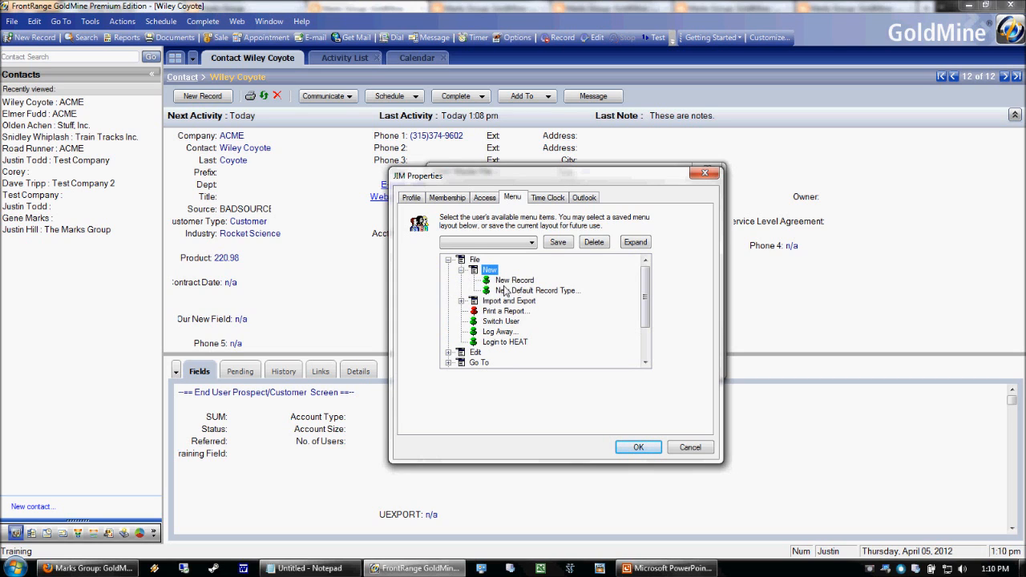
pyautogui.click(462, 300)
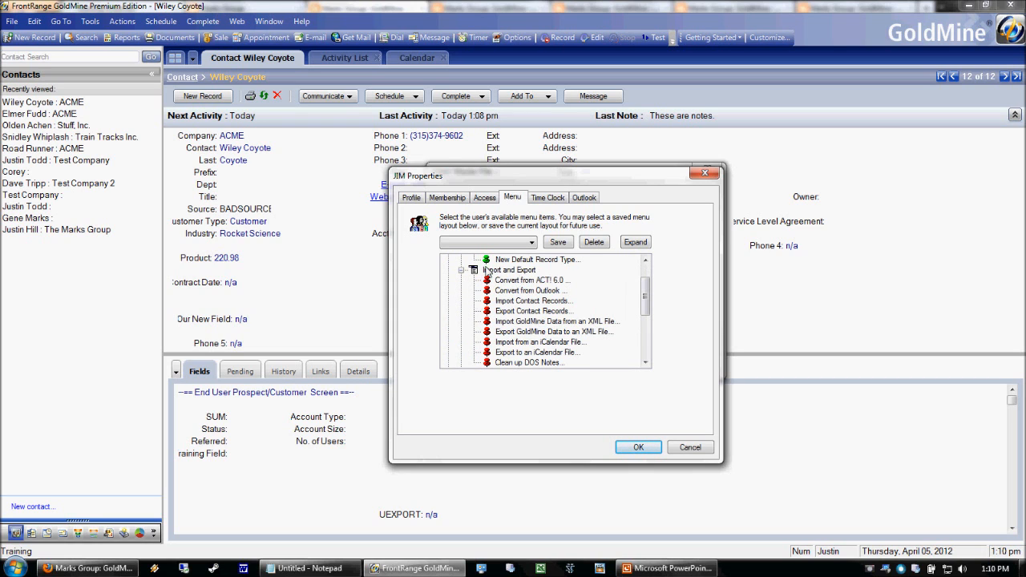
pyautogui.click(485, 271)
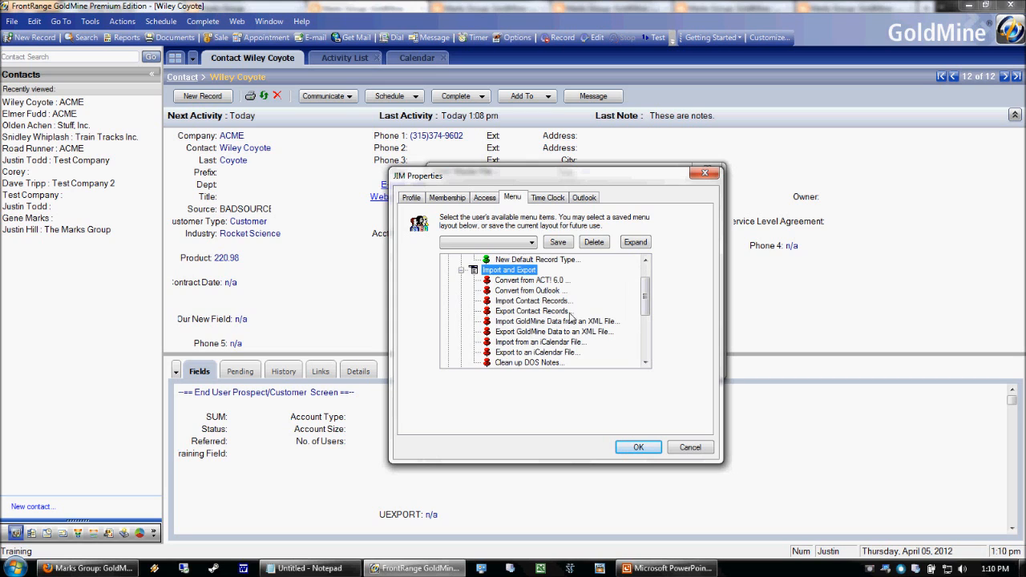
pyautogui.click(461, 270)
pyautogui.moveTo(644, 317); pyautogui.dragTo(644, 300)
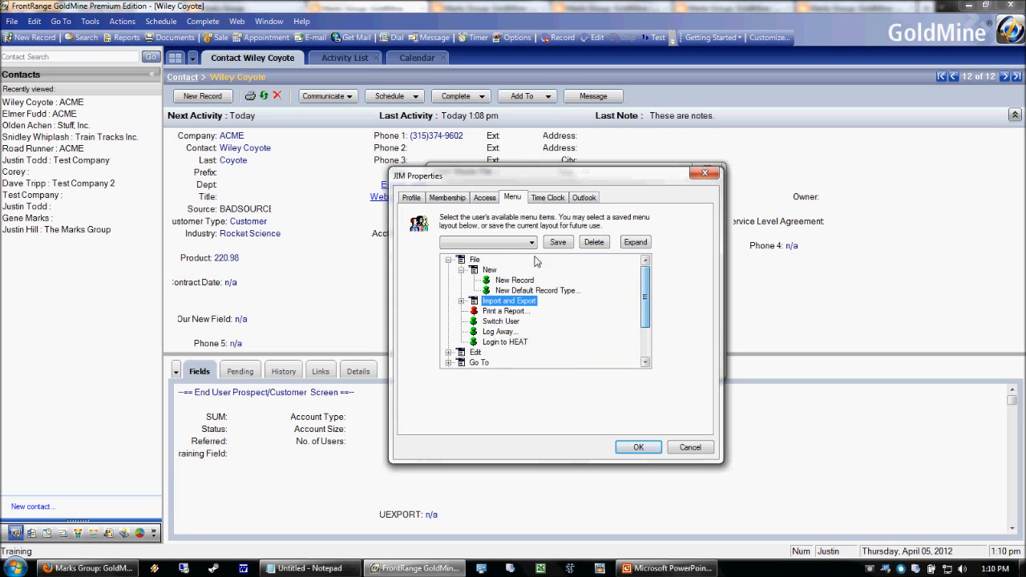
pyautogui.click(460, 270)
pyautogui.click(448, 259)
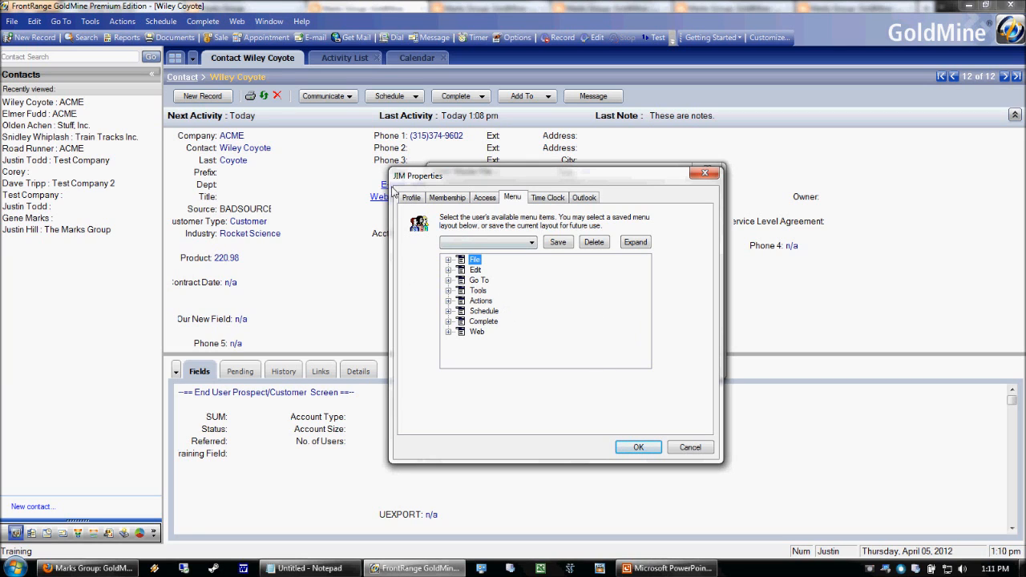
# Save the menu layout as template 'Jim's End User Template' and close the user's Properties.
pyautogui.click(555, 244)
pyautogui.moveTo(566, 355); pyautogui.dragTo(553, 267)
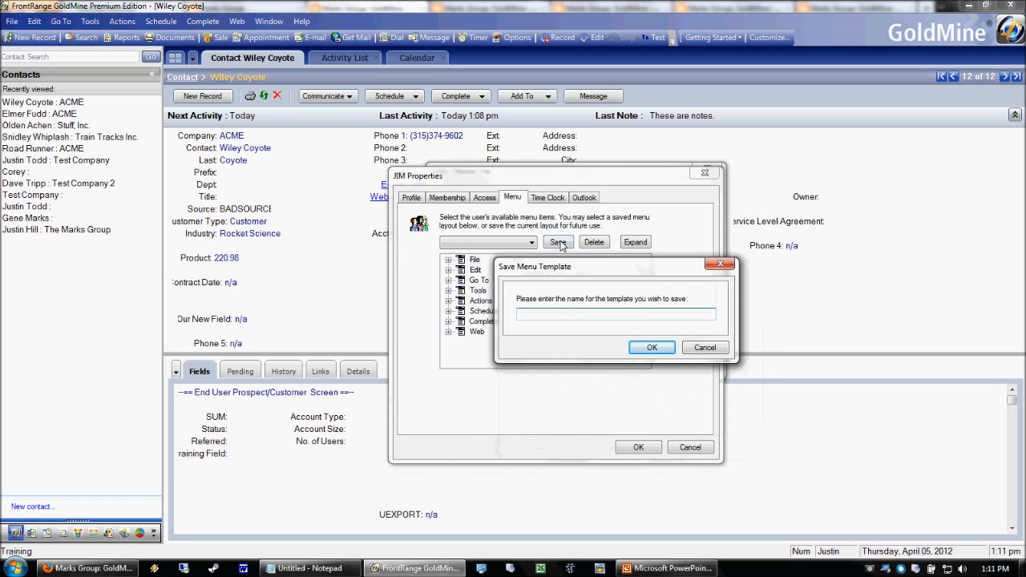
pyautogui.click(558, 244)
pyautogui.write("Jim's End User Template")
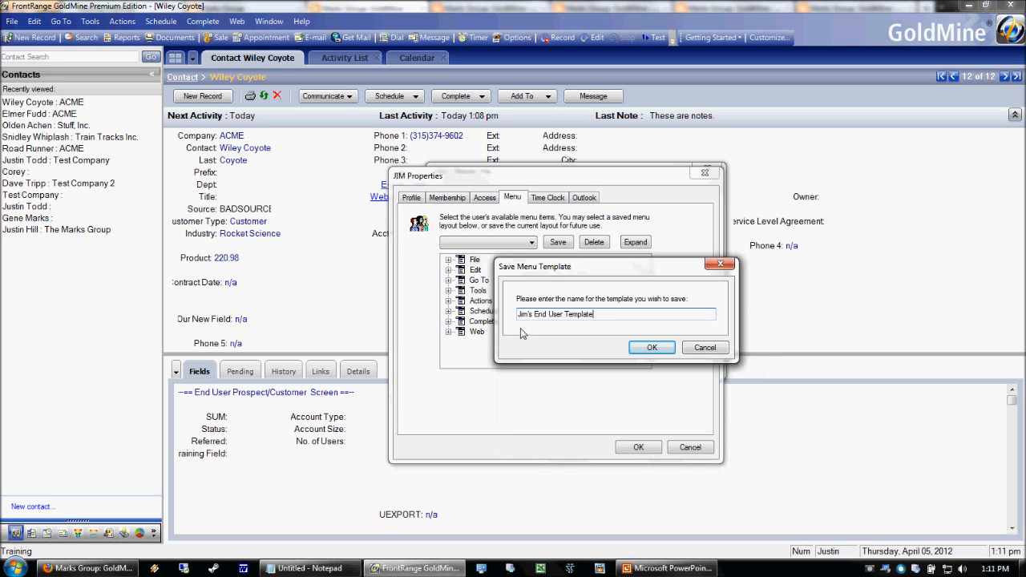
pyautogui.click(649, 347)
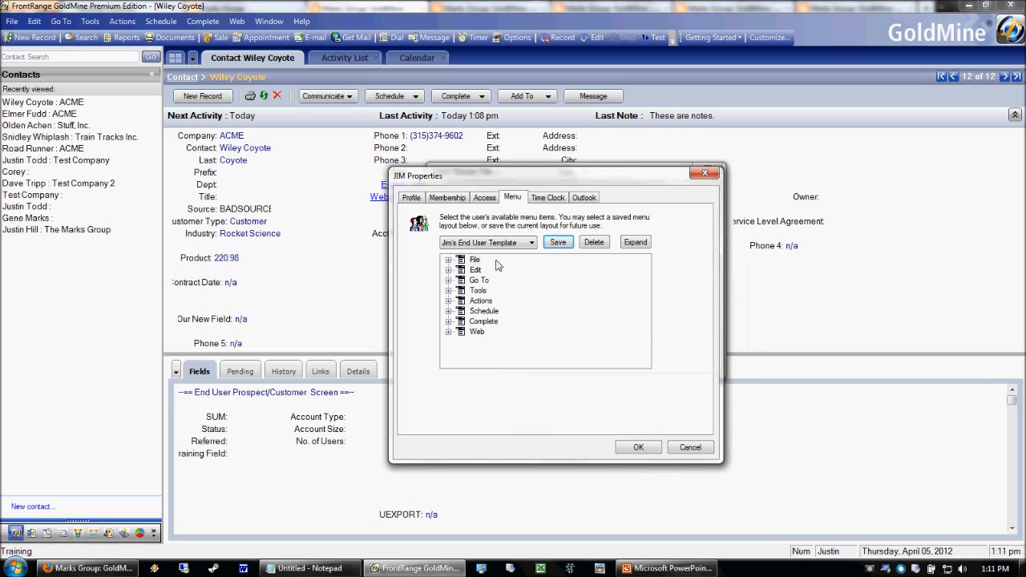
pyautogui.click(637, 450)
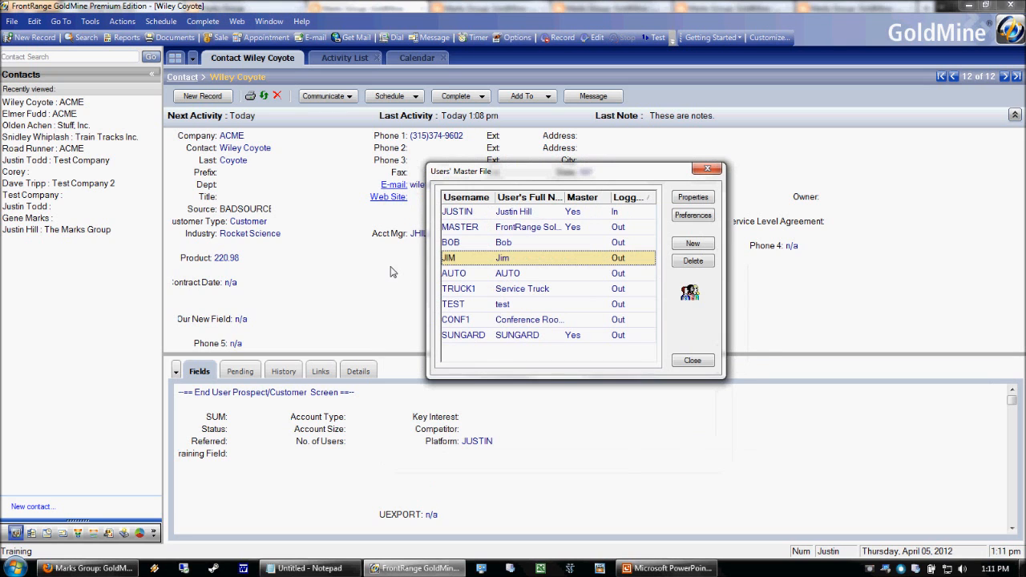
# Assign the saved end-user menu template to the second user, then close the Users' Master File.
pyautogui.doubleClick(494, 243)
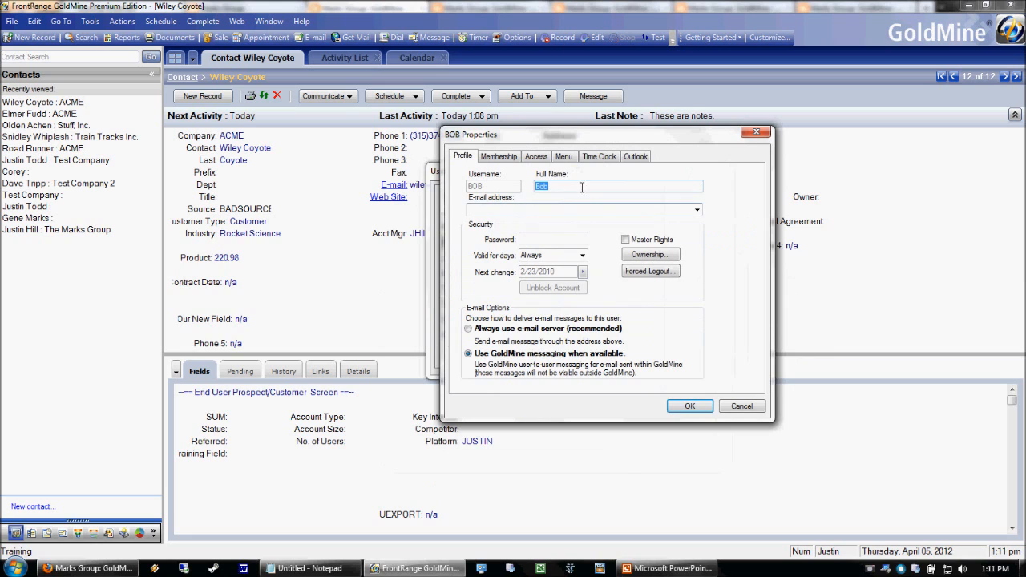
pyautogui.click(564, 157)
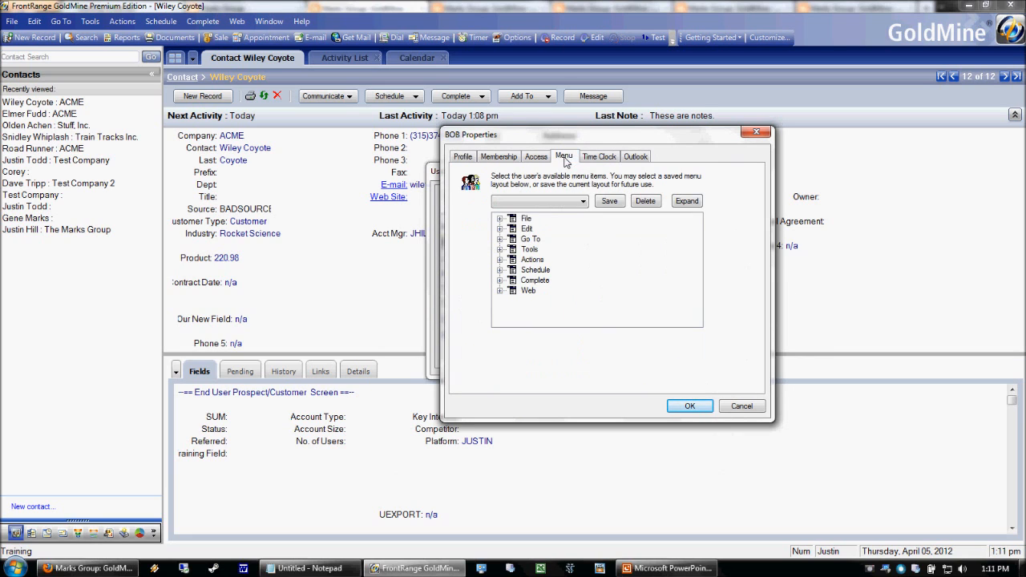
pyautogui.click(584, 202)
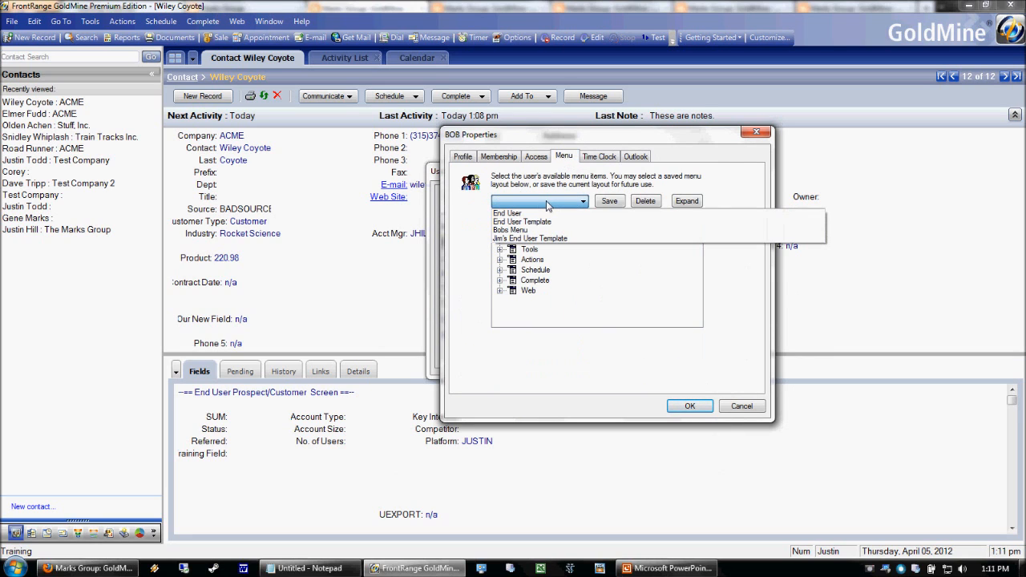
pyautogui.click(523, 239)
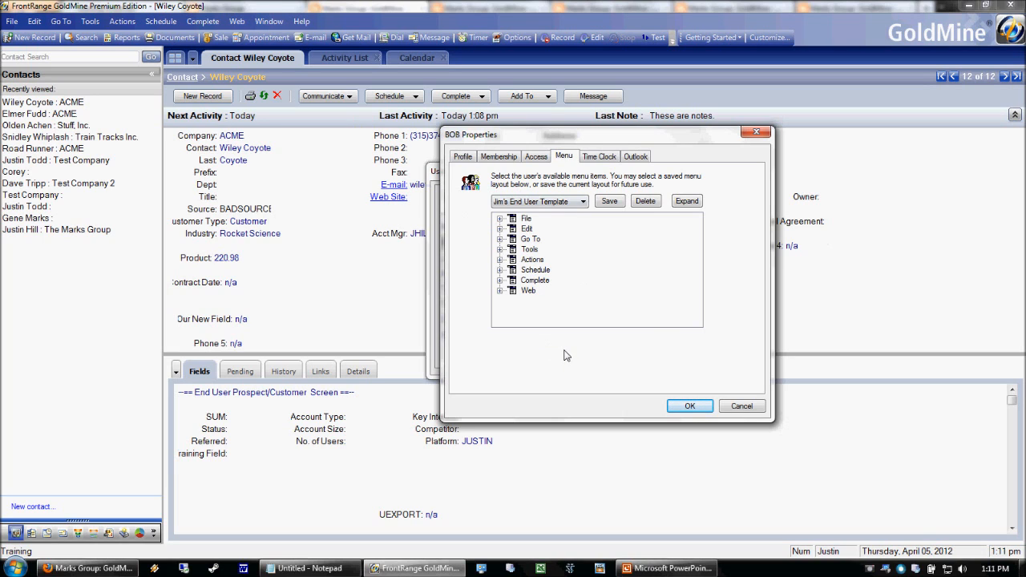
pyautogui.click(694, 409)
pyautogui.click(696, 363)
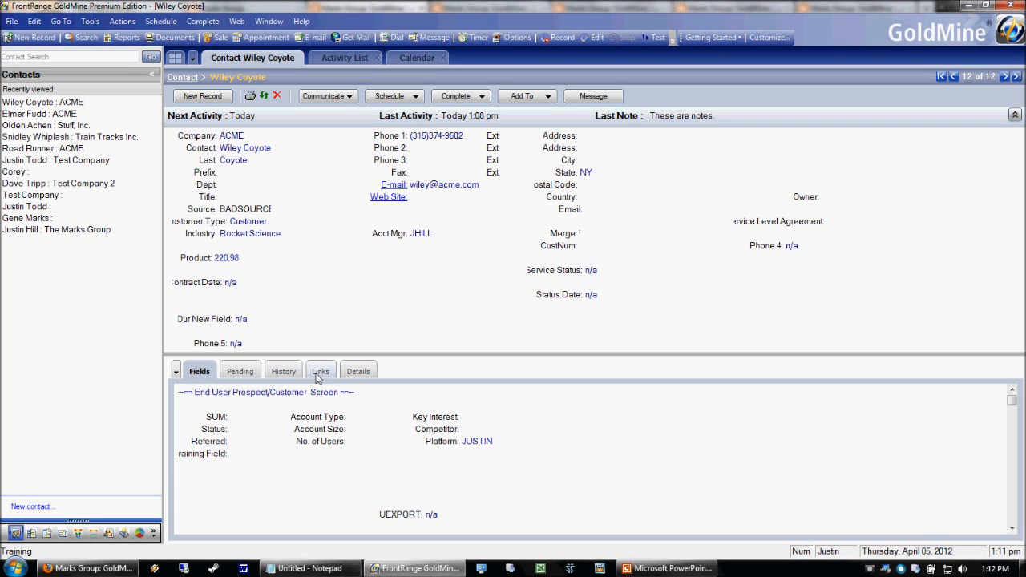
pyautogui.click(669, 568)
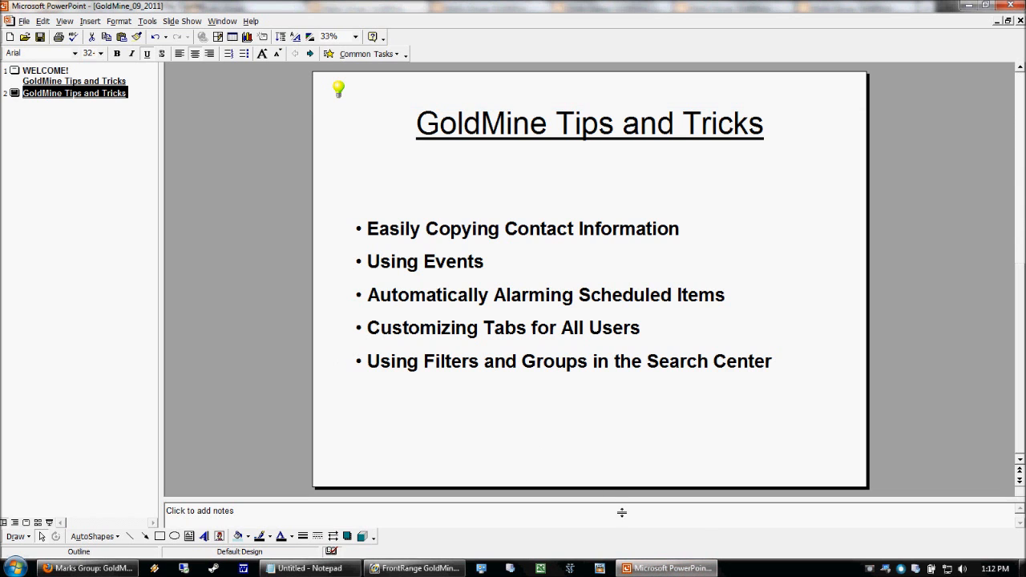
pyautogui.click(451, 572)
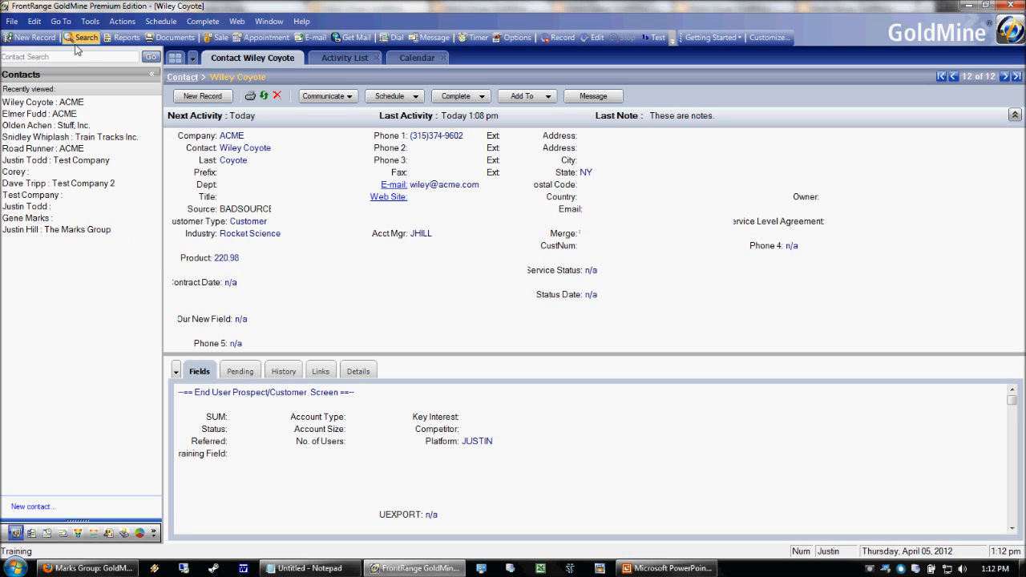
pyautogui.click(91, 21)
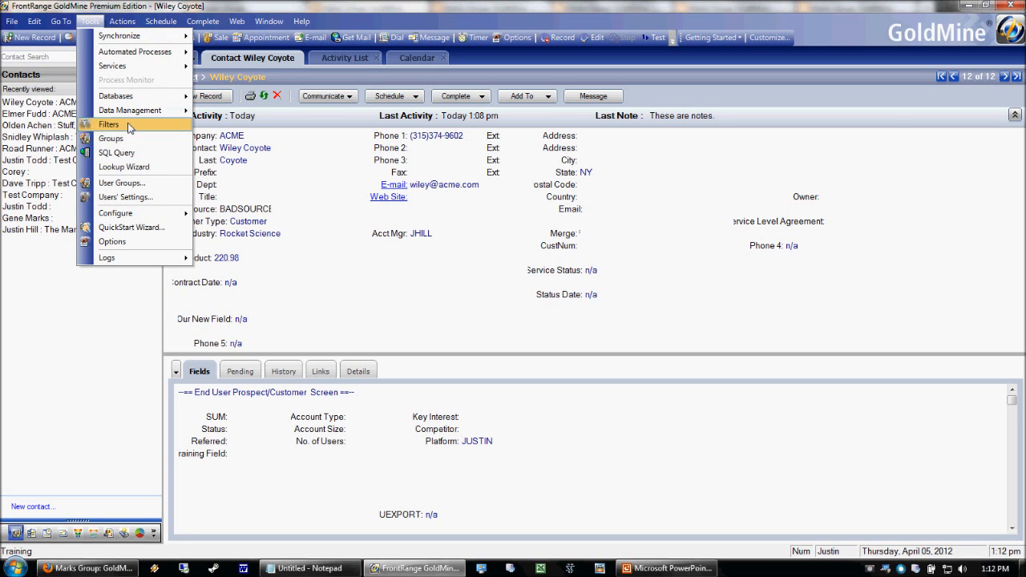
# Count the Prospects filter's records in Filters and Groups: 8 matches, 66.7%.
pyautogui.click(121, 125)
pyautogui.click(221, 275)
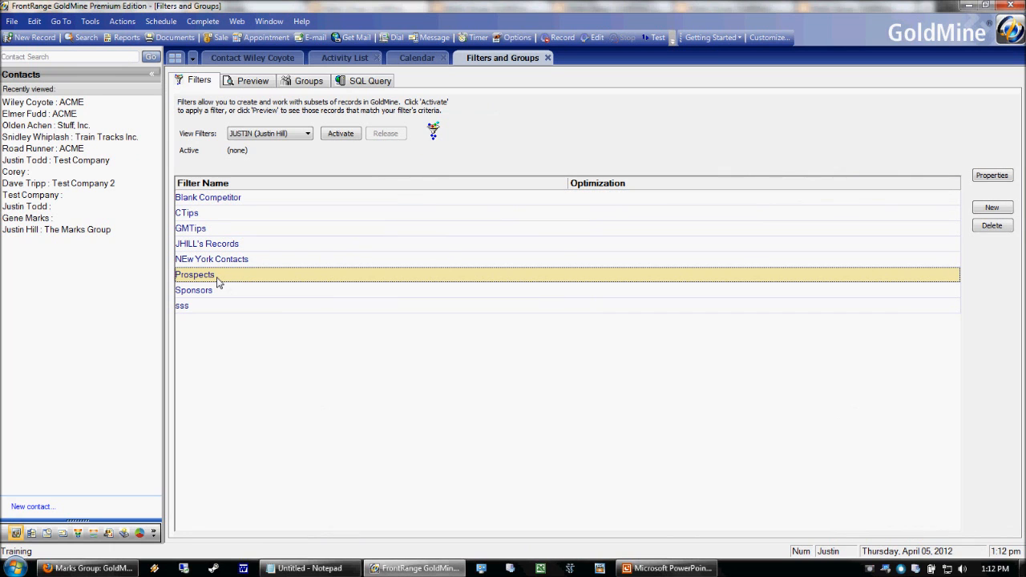
pyautogui.rightClick(216, 276)
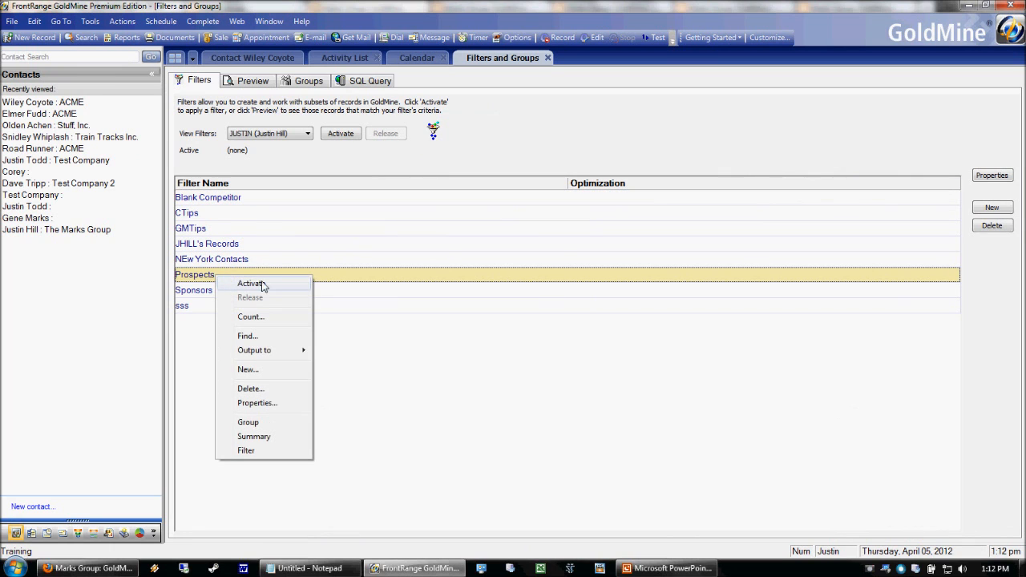
pyautogui.click(252, 317)
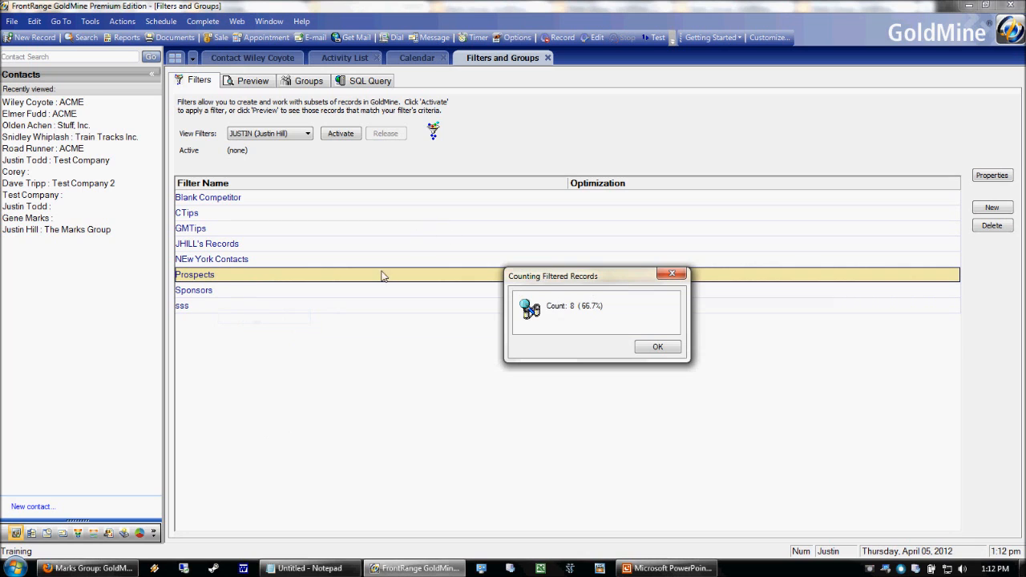
pyautogui.moveTo(558, 278); pyautogui.dragTo(420, 237)
pyautogui.click(509, 301)
pyautogui.rightClick(222, 275)
pyautogui.click(244, 311)
pyautogui.click(657, 347)
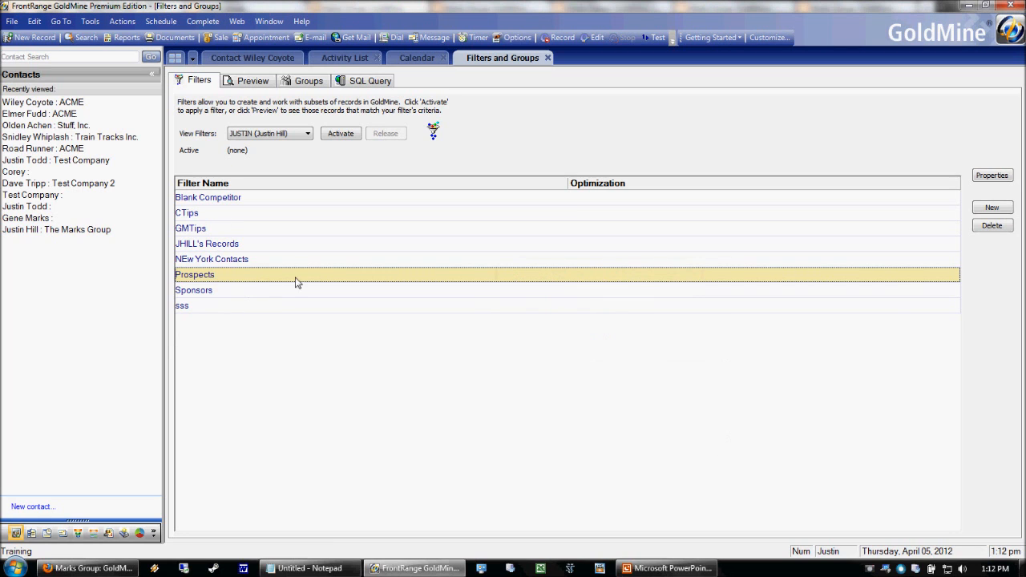
# Activate the Prospects filter and acknowledge the record's alert warning.
pyautogui.rightClick(256, 275)
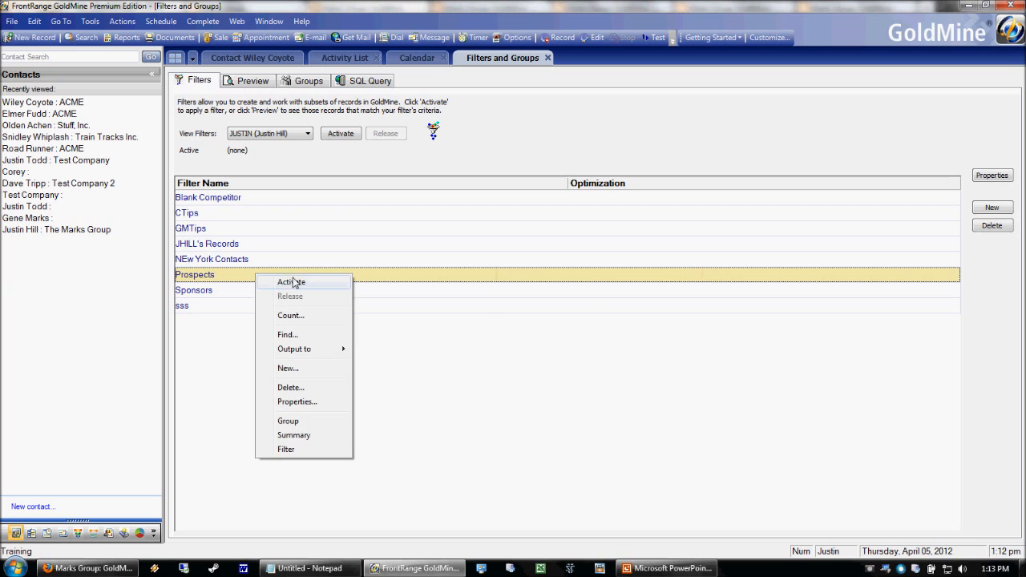
pyautogui.click(286, 283)
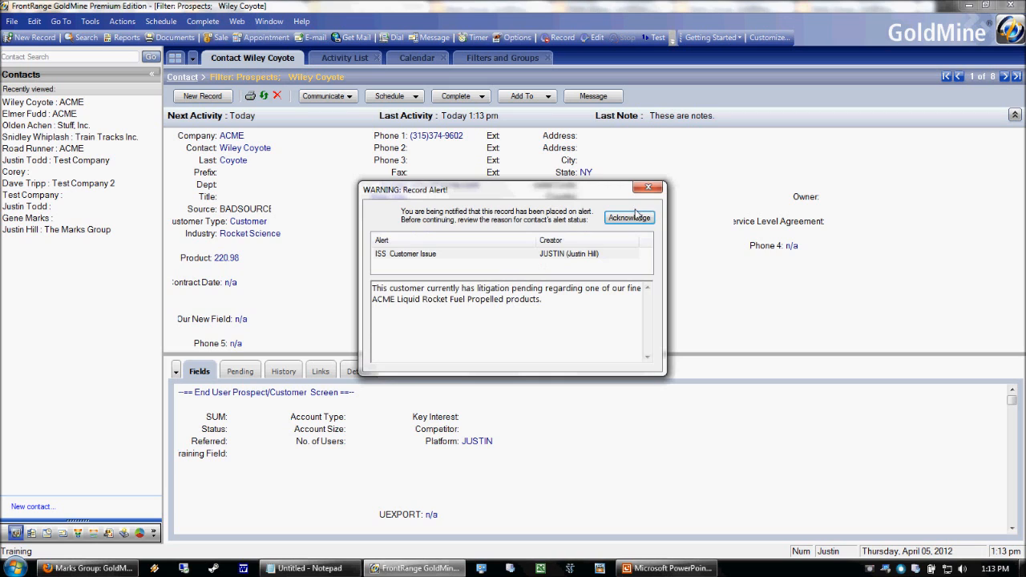
pyautogui.click(629, 217)
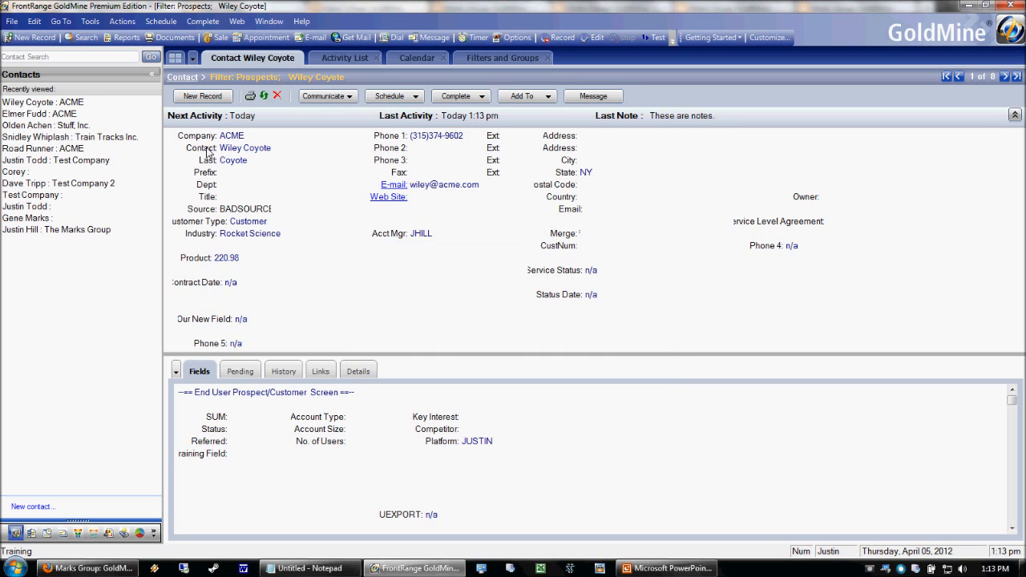
# Page to the next prospect, leave Customer Type as Prospect, and go back to Filters and Groups.
pyautogui.press('pagedown')
pyautogui.press('pagedown')
pyautogui.press('pagedown')
pyautogui.press('pagedown')
pyautogui.press('pagedown')
pyautogui.press('pagedown')
pyautogui.press('pagedown')
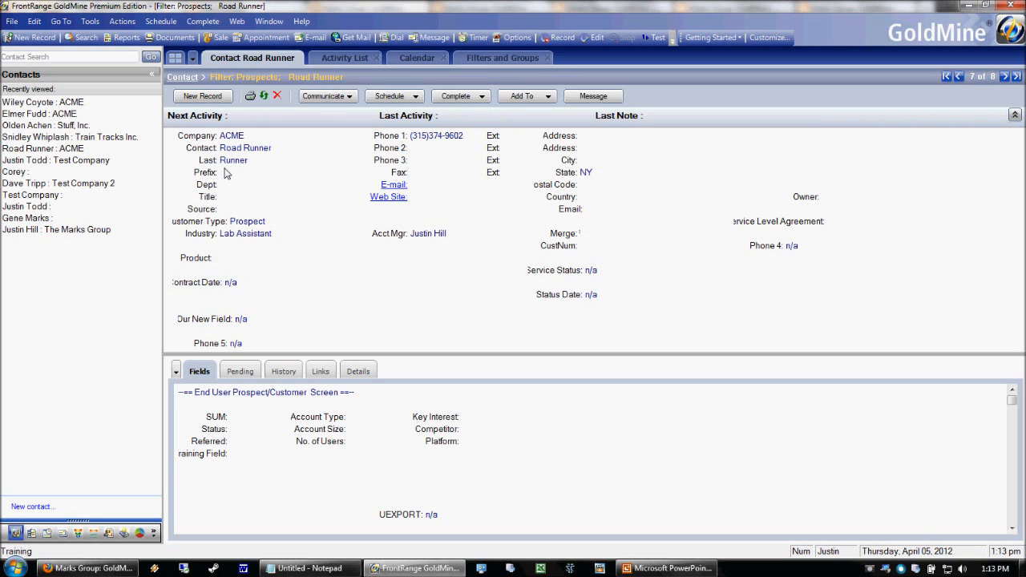
pyautogui.click(250, 220)
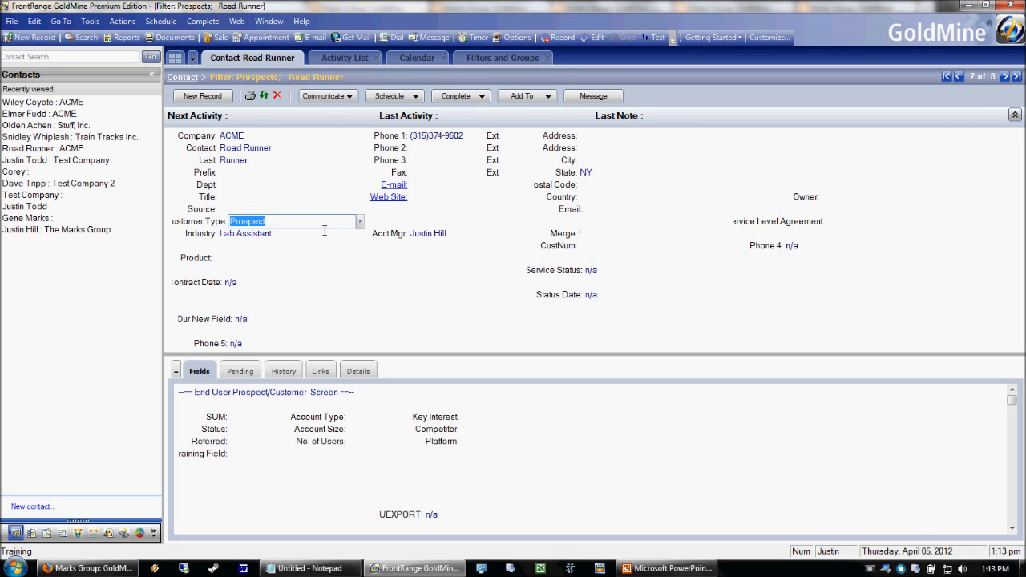
pyautogui.click(192, 224)
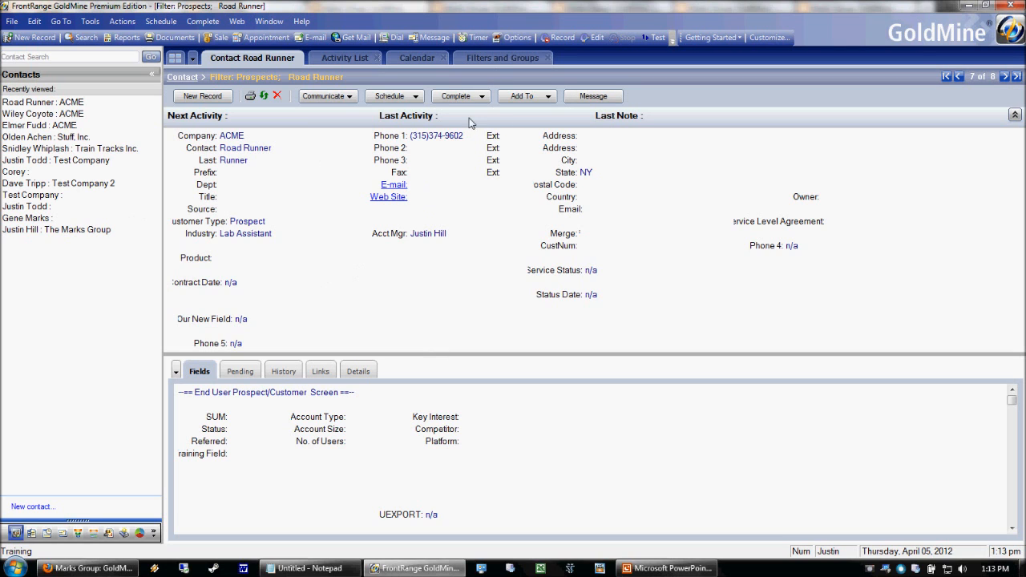
pyautogui.click(510, 59)
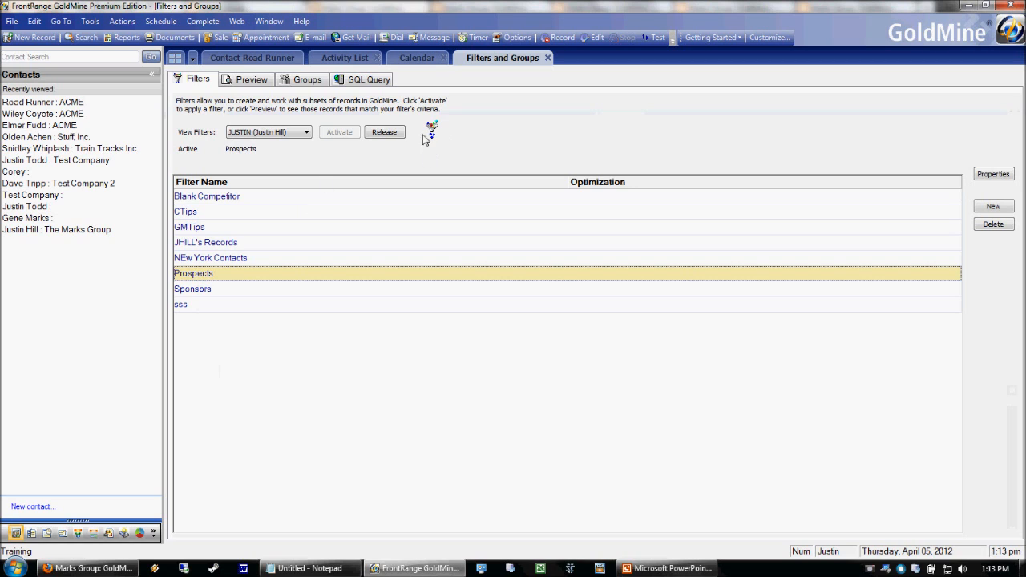
# Release the Prospects filter and preview its criterion, Customer Type (Key1) equal to 'Prospect'.
pyautogui.click(388, 133)
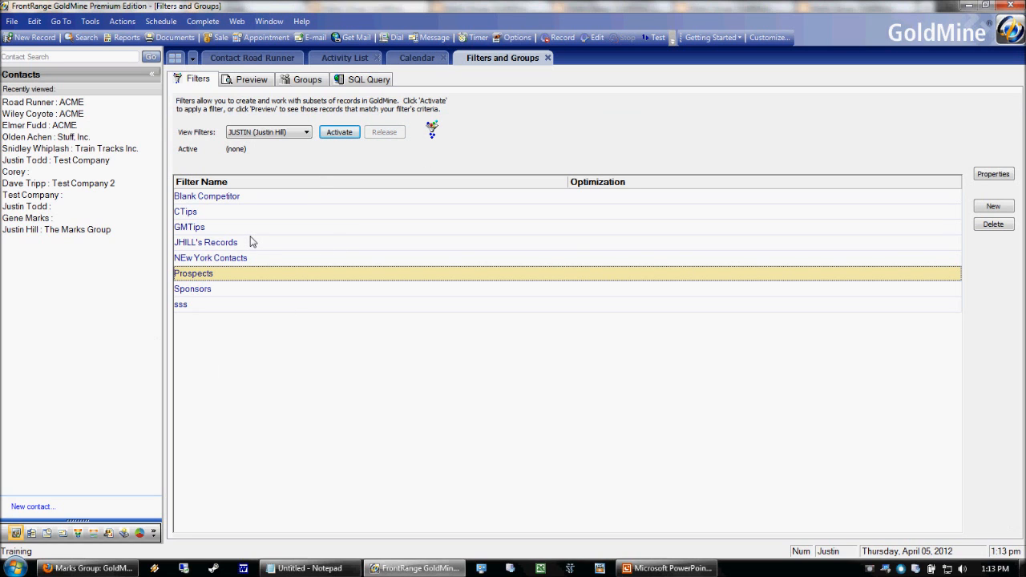
pyautogui.click(199, 258)
pyautogui.click(202, 269)
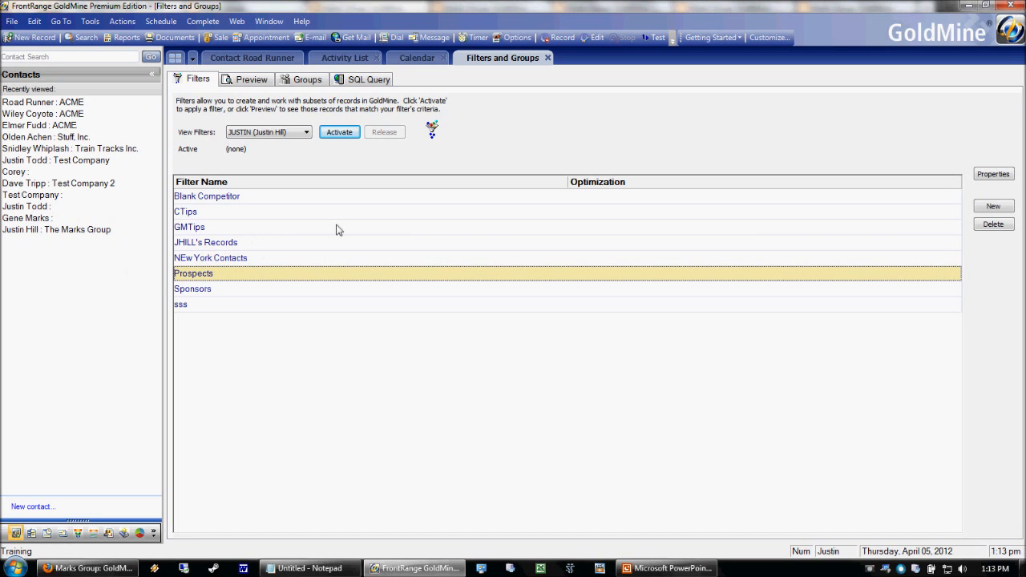
pyautogui.click(243, 81)
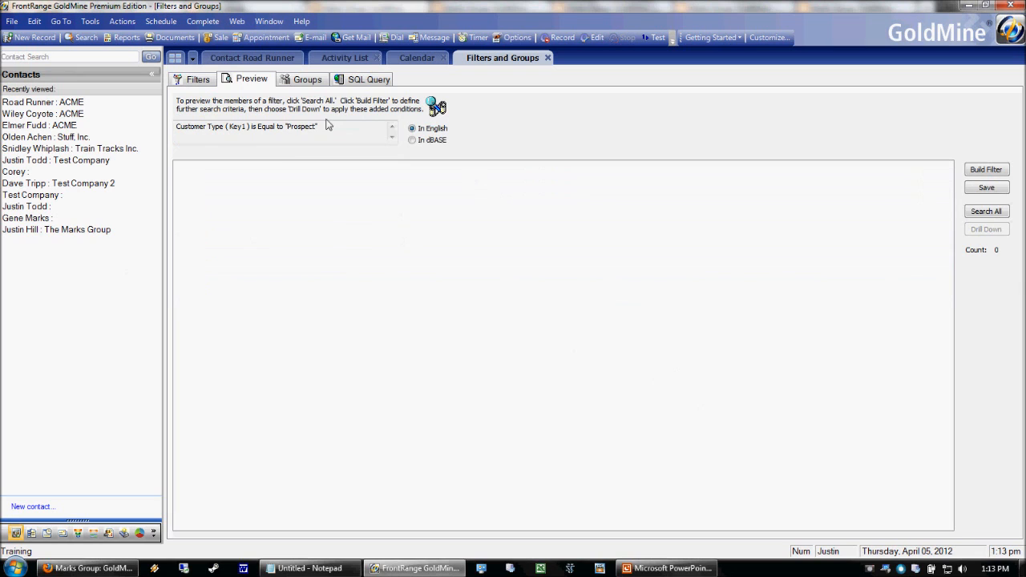
# List the Prospects filter's matches and open the first several prospect contacts, including Test Company and Road Runner.
pyautogui.click(993, 215)
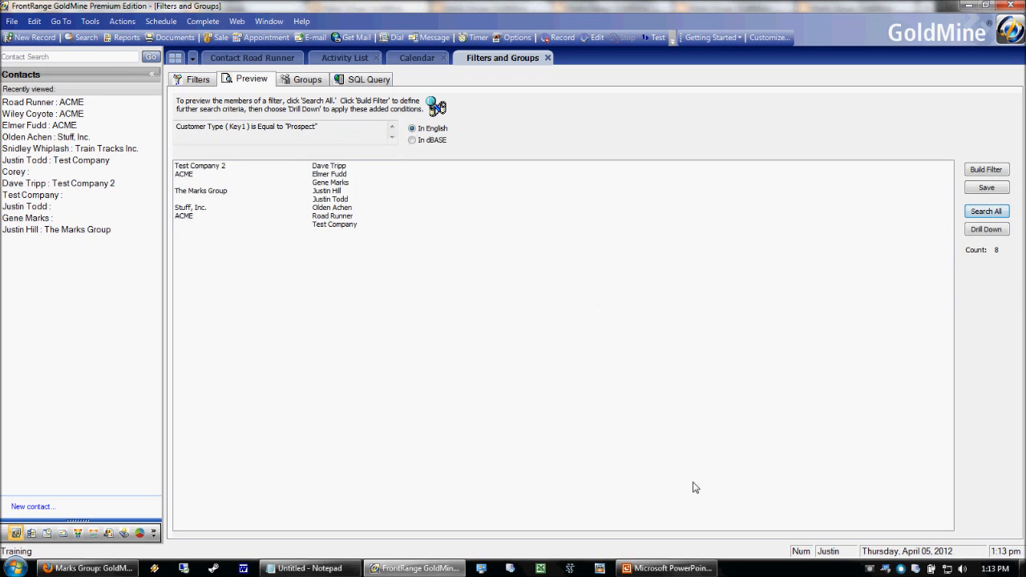
pyautogui.click(329, 217)
pyautogui.click(327, 194)
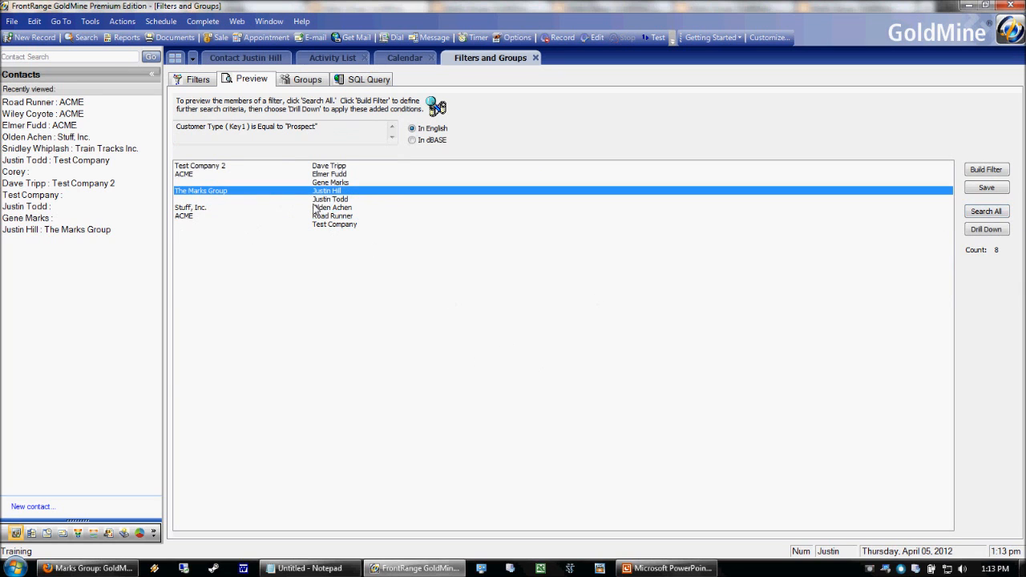
pyautogui.click(351, 227)
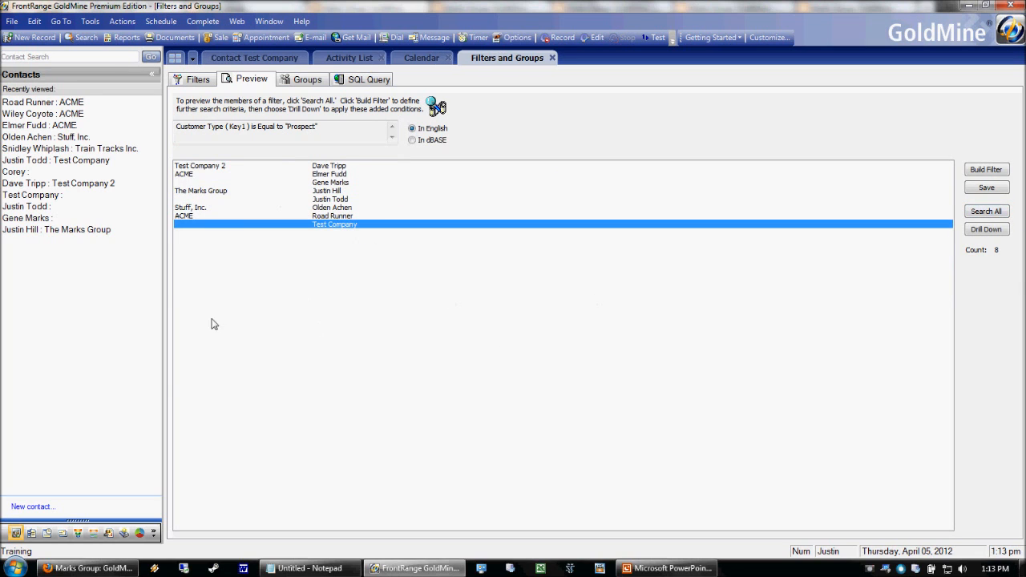
pyautogui.click(202, 167)
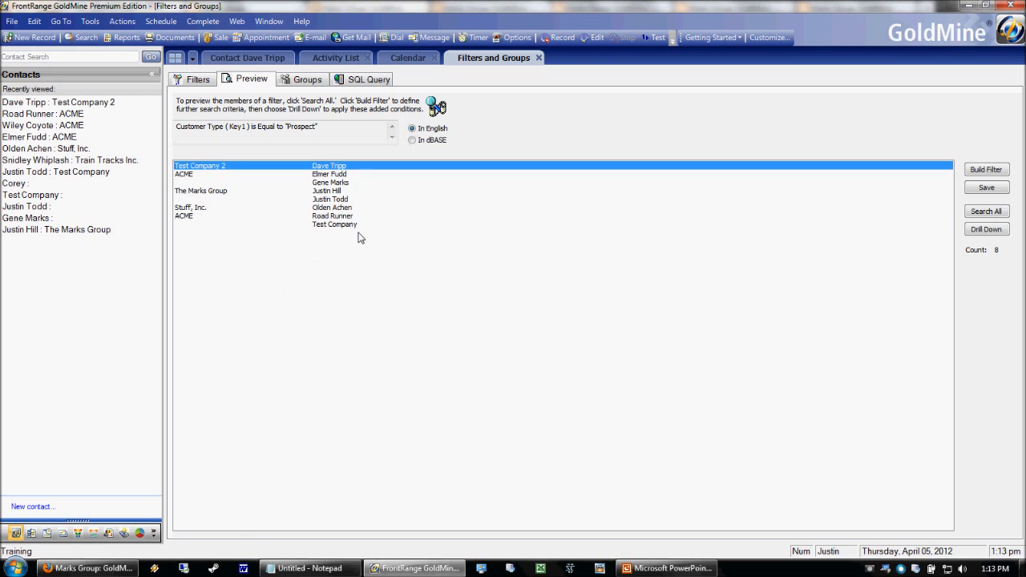
pyautogui.click(336, 217)
pyautogui.click(320, 194)
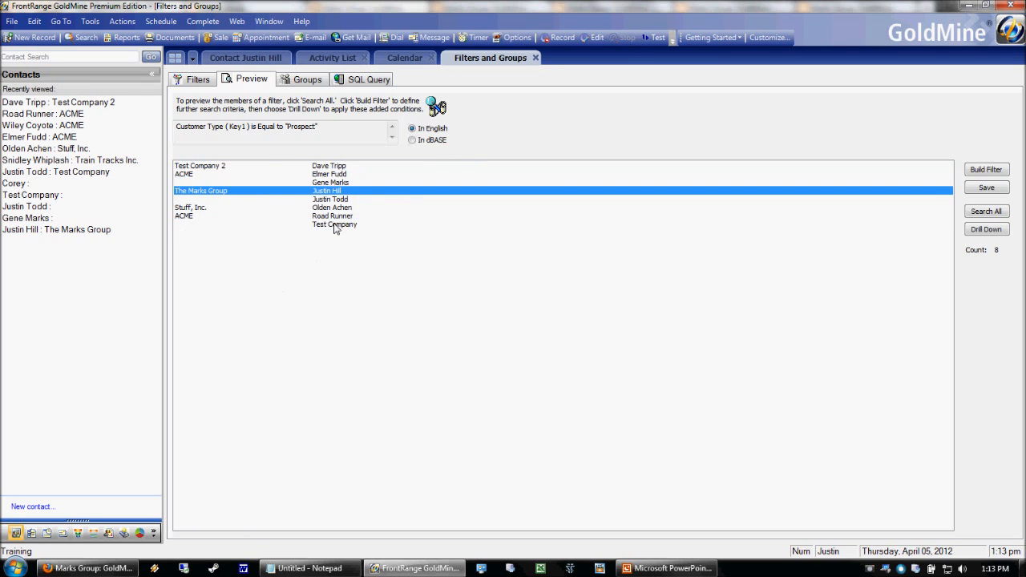
pyautogui.click(312, 182)
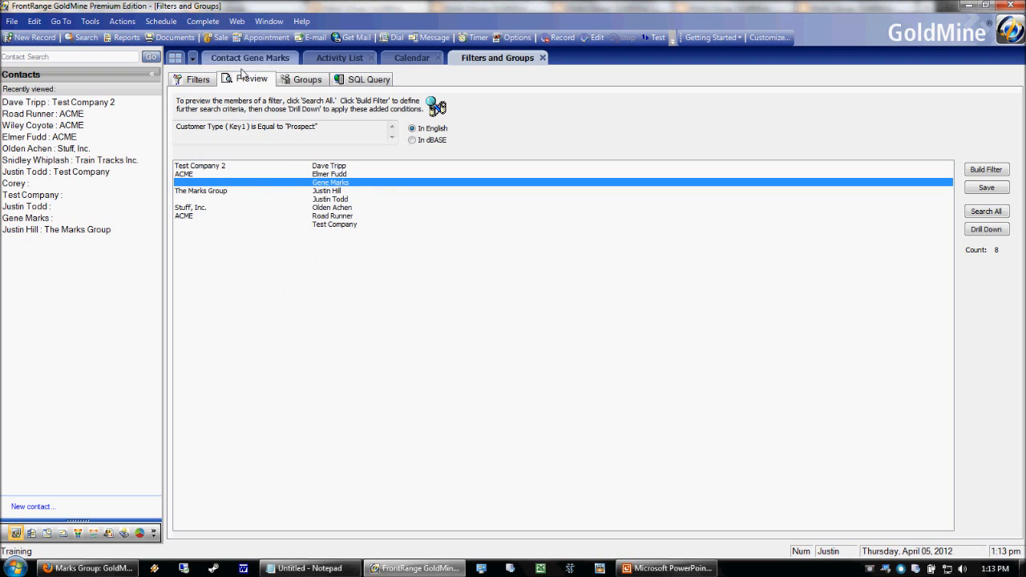
pyautogui.click(317, 174)
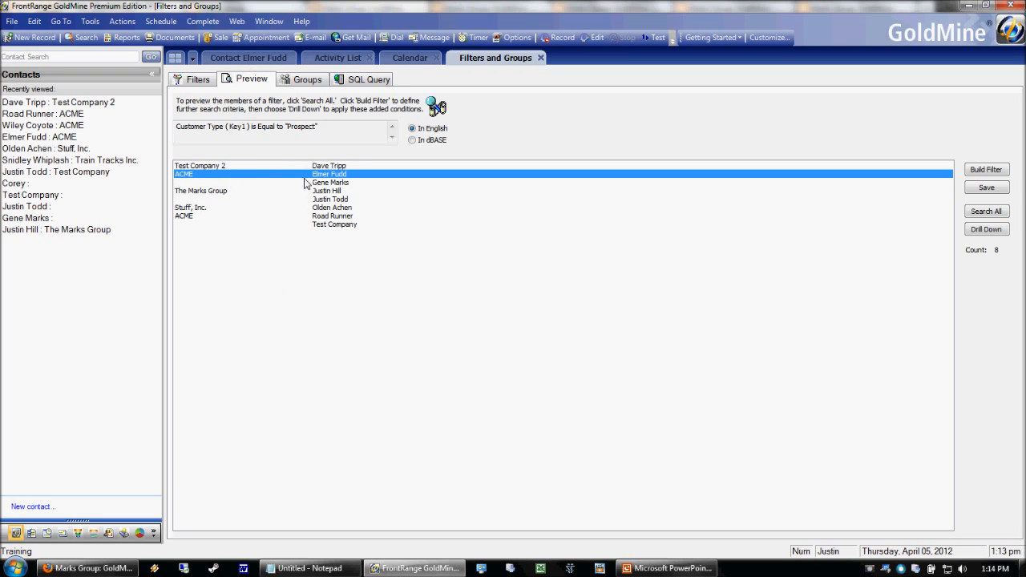
# Step through the remaining prospect contacts one by one, then return to the saved filters list.
pyautogui.click(313, 210)
pyautogui.click(316, 224)
pyautogui.click(327, 208)
pyautogui.click(324, 167)
pyautogui.click(327, 174)
pyautogui.click(330, 183)
pyautogui.click(327, 191)
pyautogui.click(329, 198)
pyautogui.click(332, 207)
pyautogui.click(343, 216)
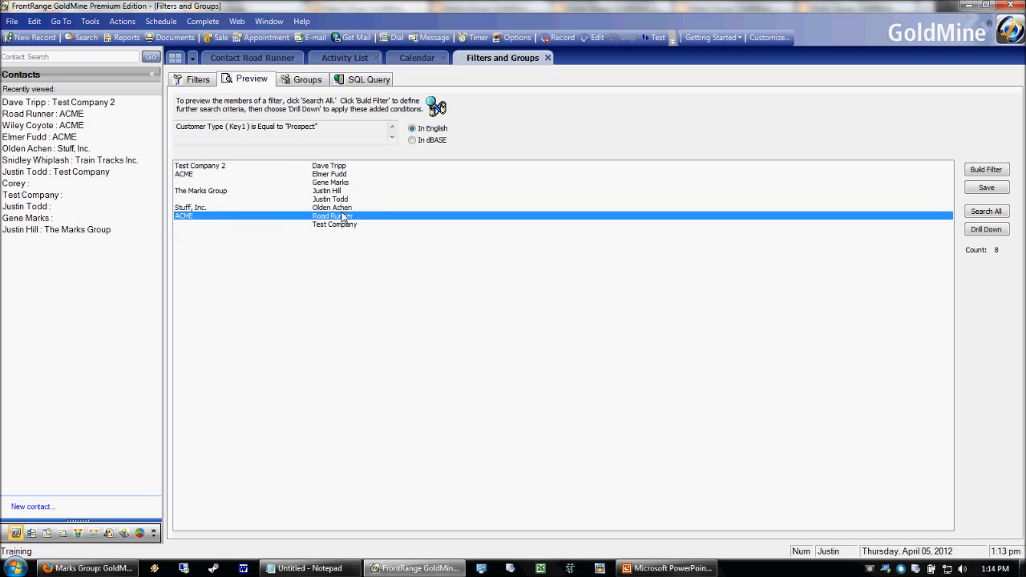
pyautogui.click(310, 199)
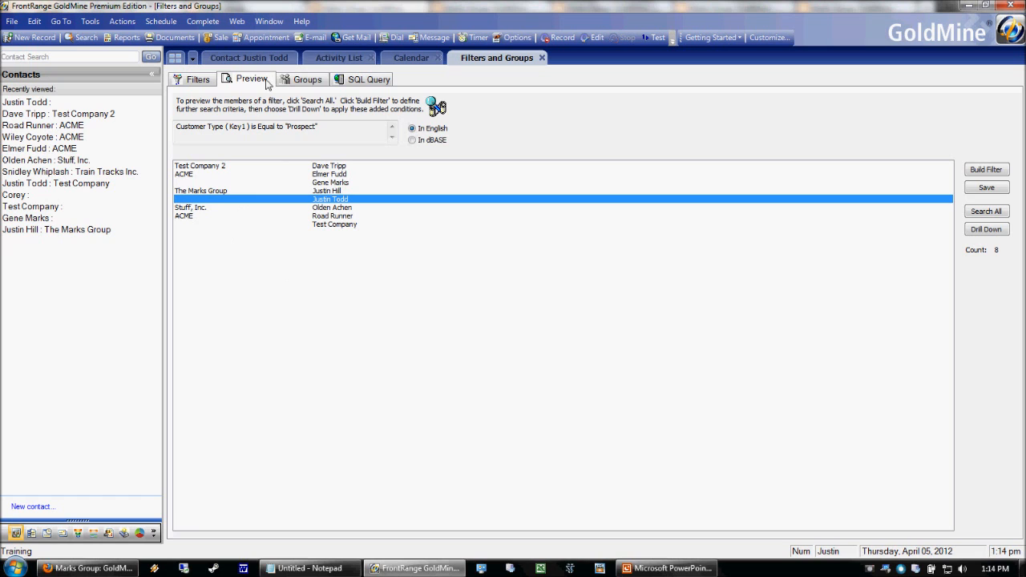
pyautogui.click(348, 191)
pyautogui.click(196, 84)
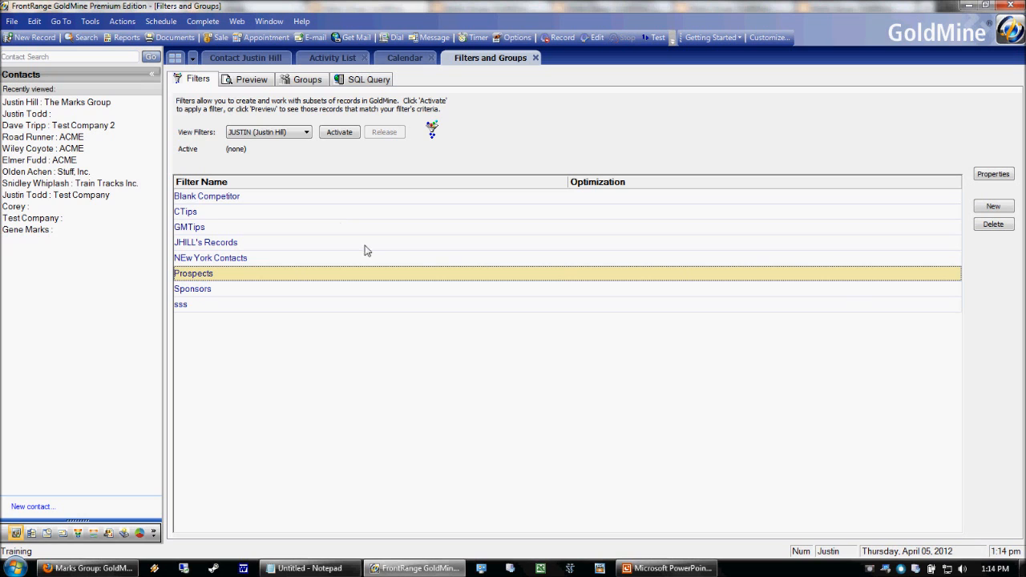
# Search the Contact Search Center by contact name, open the matching record, and show Filters and Groups alongside.
pyautogui.click(87, 38)
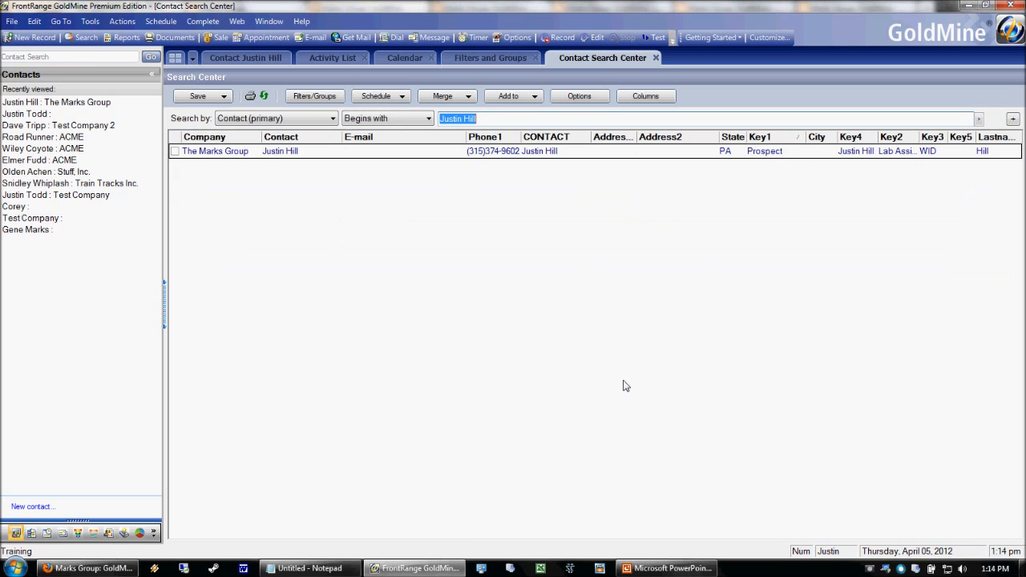
pyautogui.write('gene')
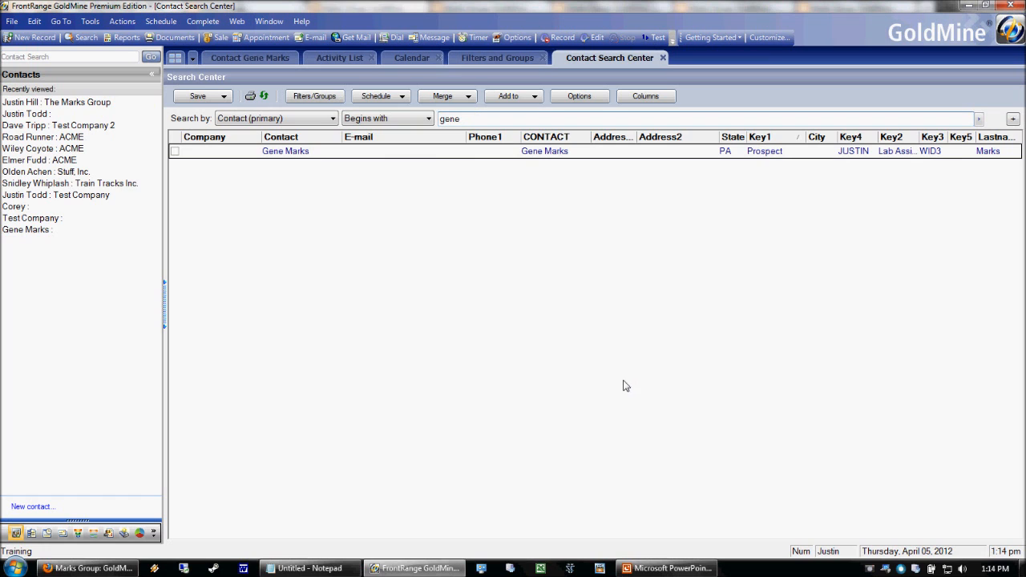
pyautogui.doubleClick(347, 155)
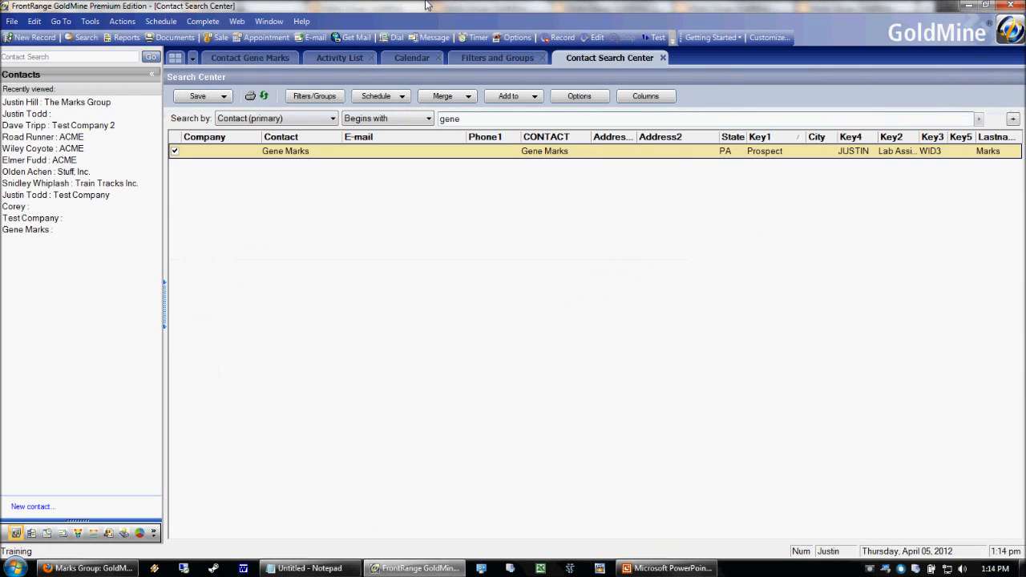
pyautogui.click(305, 98)
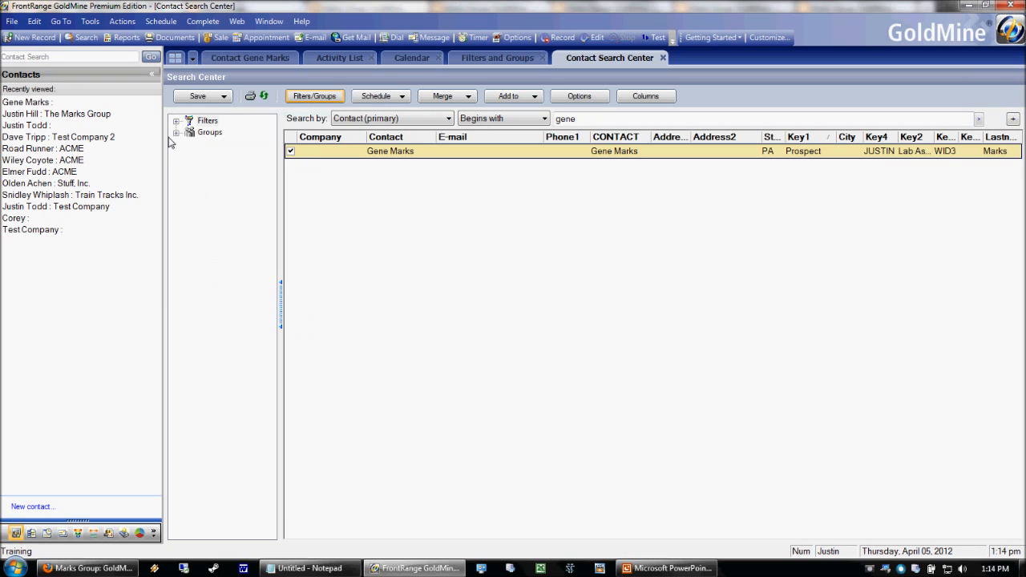
# Load the Prospects filter into the Search Center, declining the optimization search limit.
pyautogui.doubleClick(189, 121)
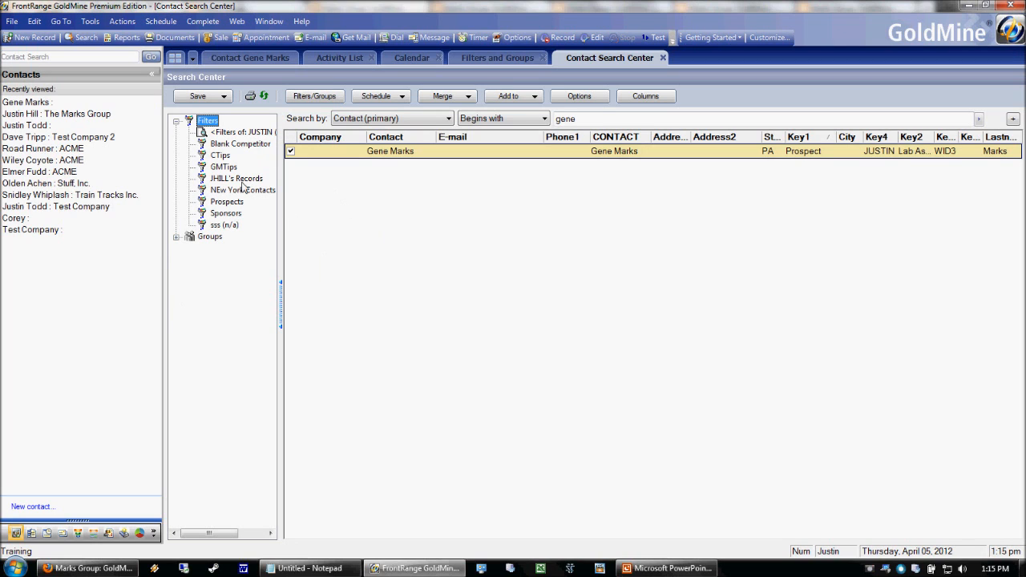
pyautogui.click(227, 202)
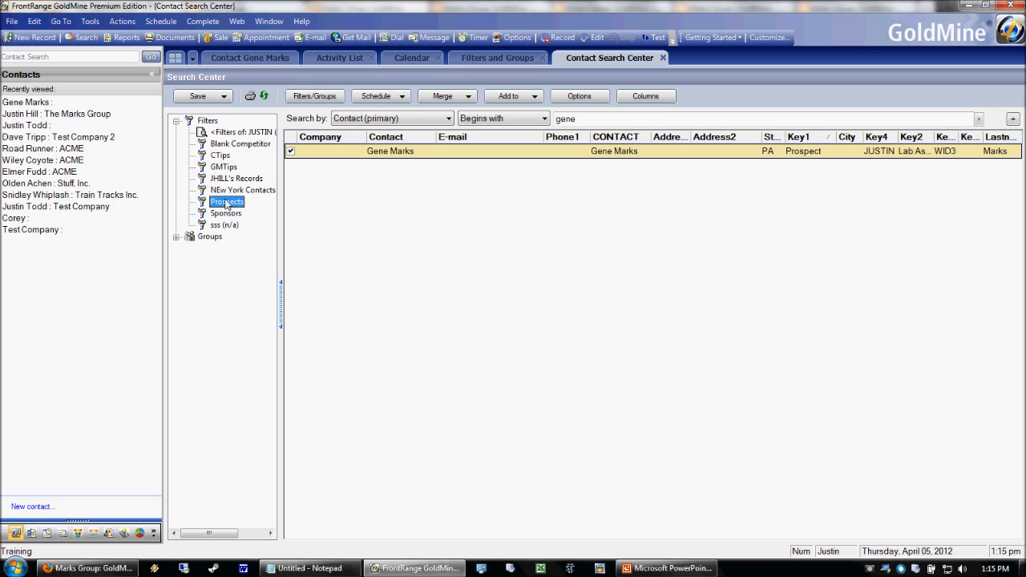
pyautogui.moveTo(590, 233); pyautogui.dragTo(486, 157)
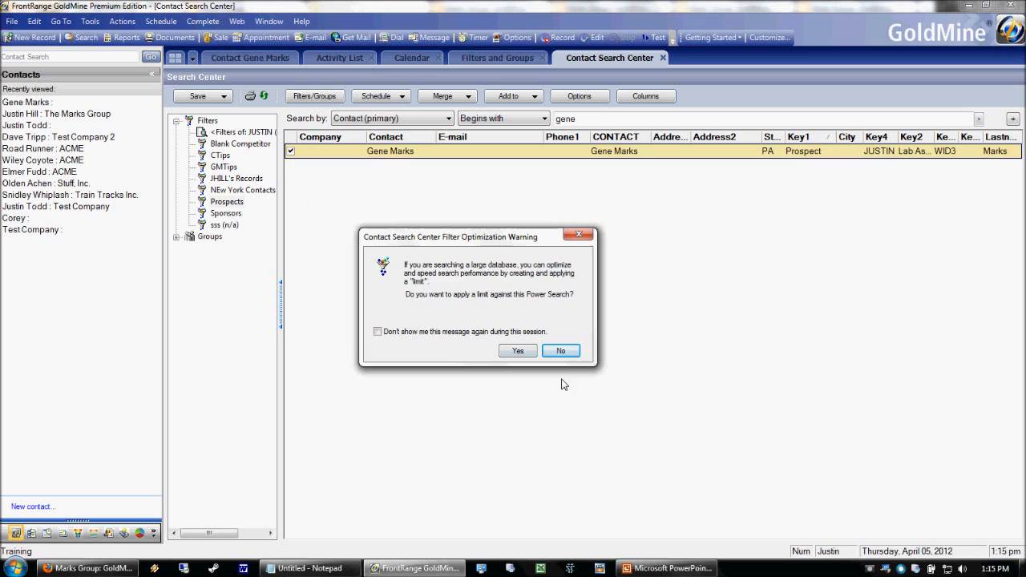
pyautogui.click(561, 350)
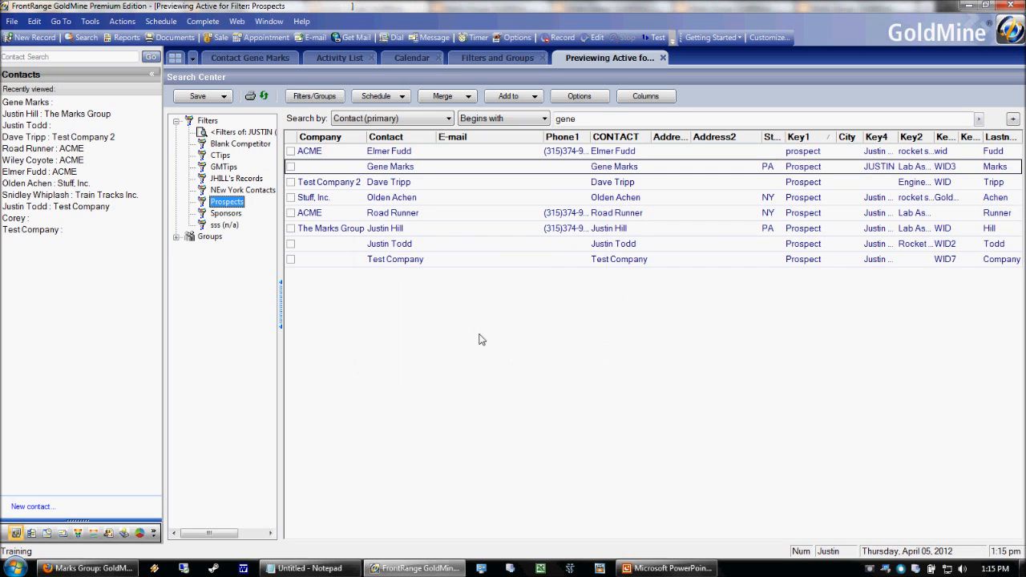
# Click up through the eight listed prospects, then go back to the Filters and Groups view.
pyautogui.click(479, 260)
pyautogui.click(475, 244)
pyautogui.click(478, 229)
pyautogui.click(480, 214)
pyautogui.click(485, 198)
pyautogui.click(496, 184)
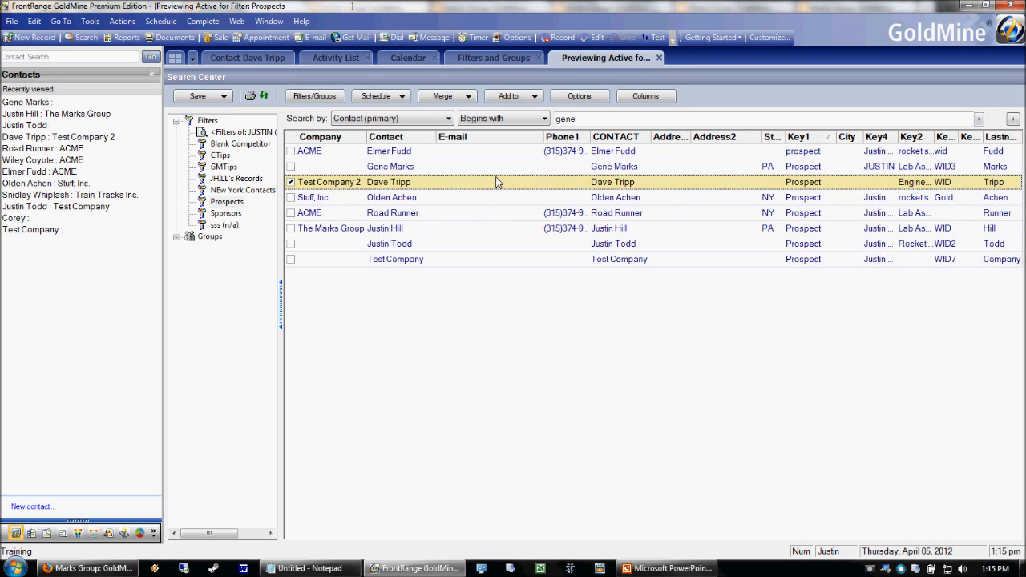
pyautogui.click(497, 167)
pyautogui.click(486, 154)
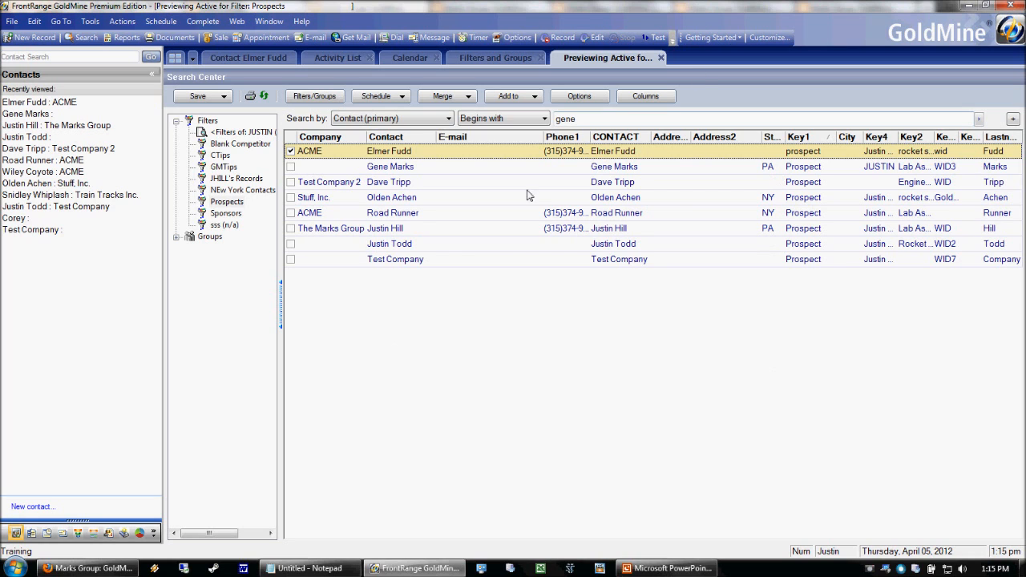
pyautogui.click(470, 58)
pyautogui.click(247, 79)
pyautogui.click(357, 215)
pyautogui.click(330, 183)
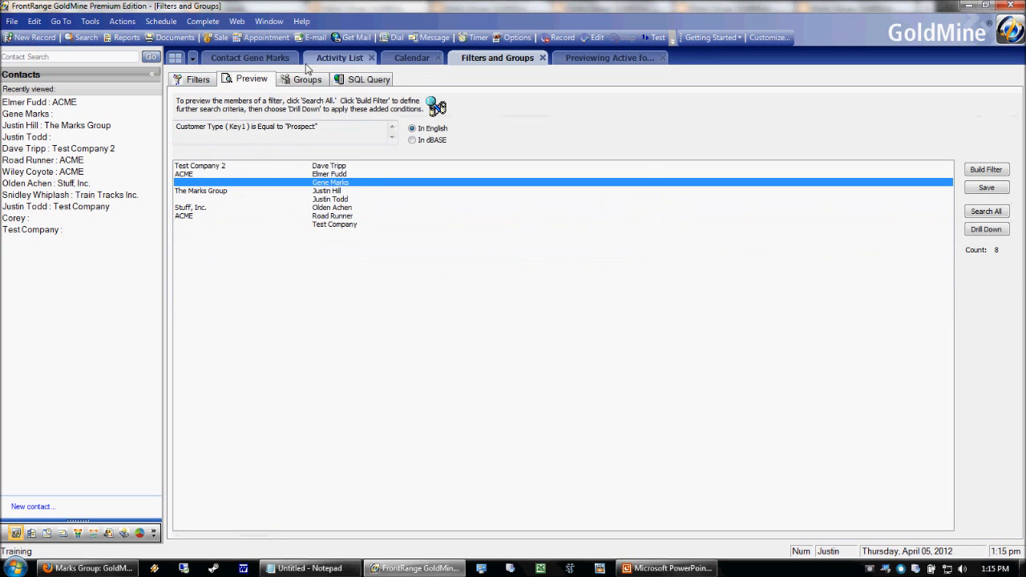
pyautogui.click(621, 59)
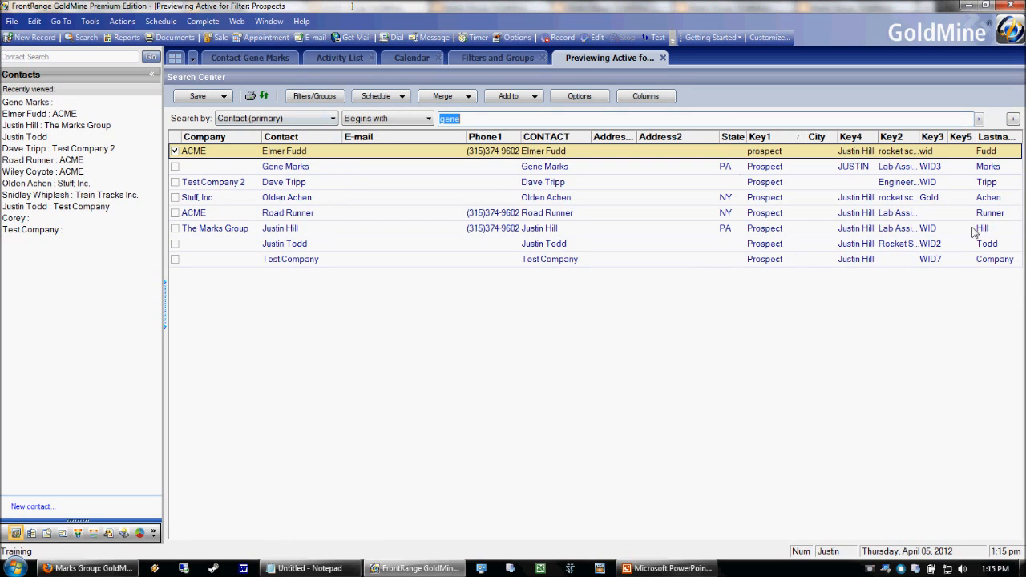
pyautogui.click(641, 95)
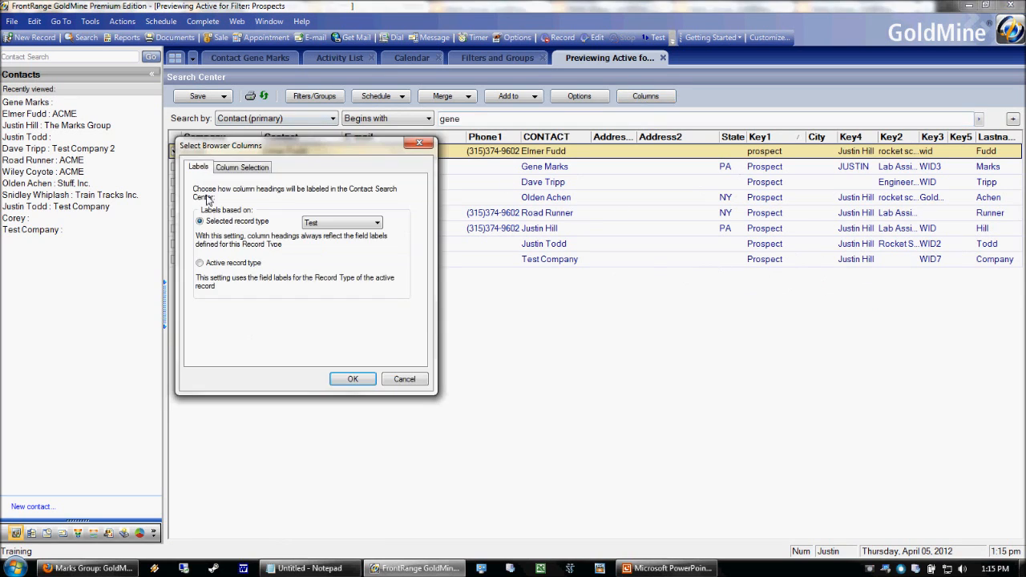
pyautogui.click(243, 170)
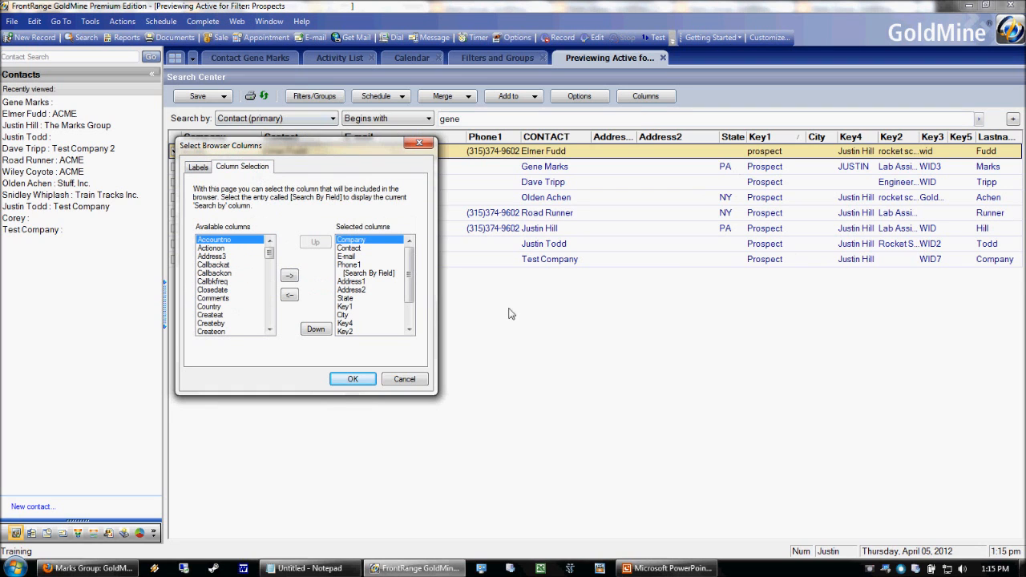
pyautogui.click(212, 328)
pyautogui.click(225, 289)
pyautogui.click(216, 257)
pyautogui.click(218, 308)
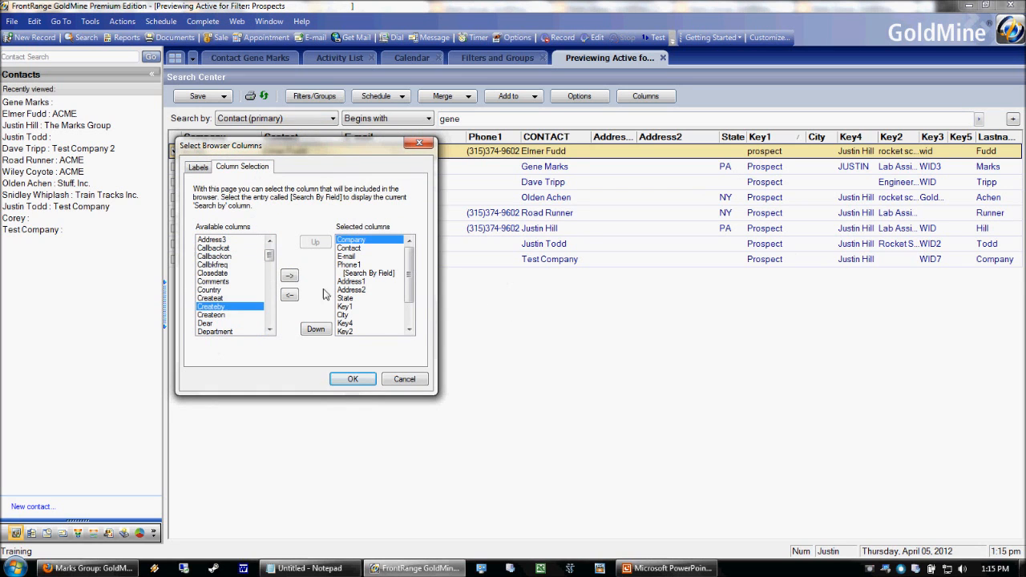
pyautogui.click(351, 379)
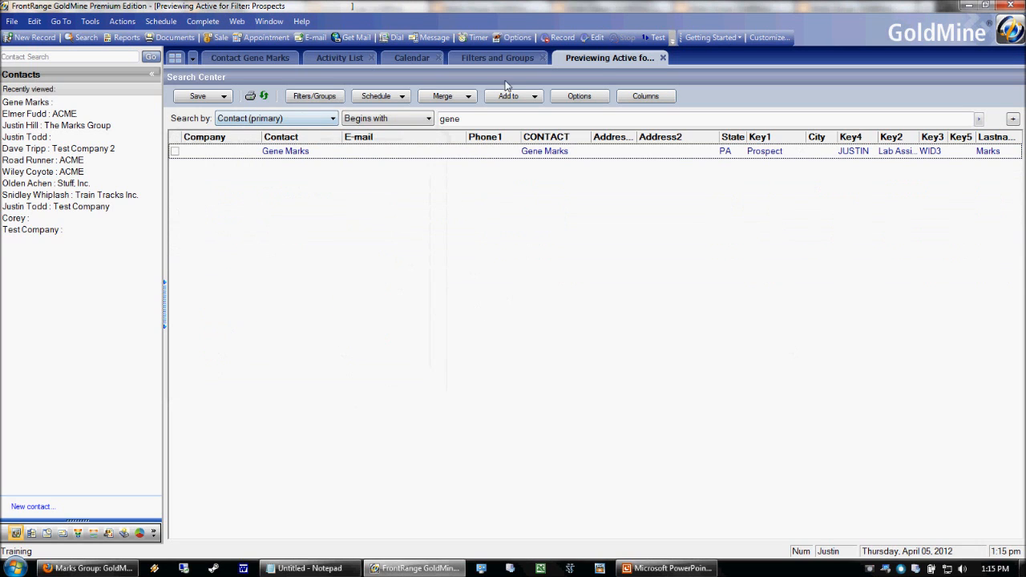
# Reapply the Prospects filter from the Filters/Groups panel, declining the search limit.
pyautogui.click(308, 96)
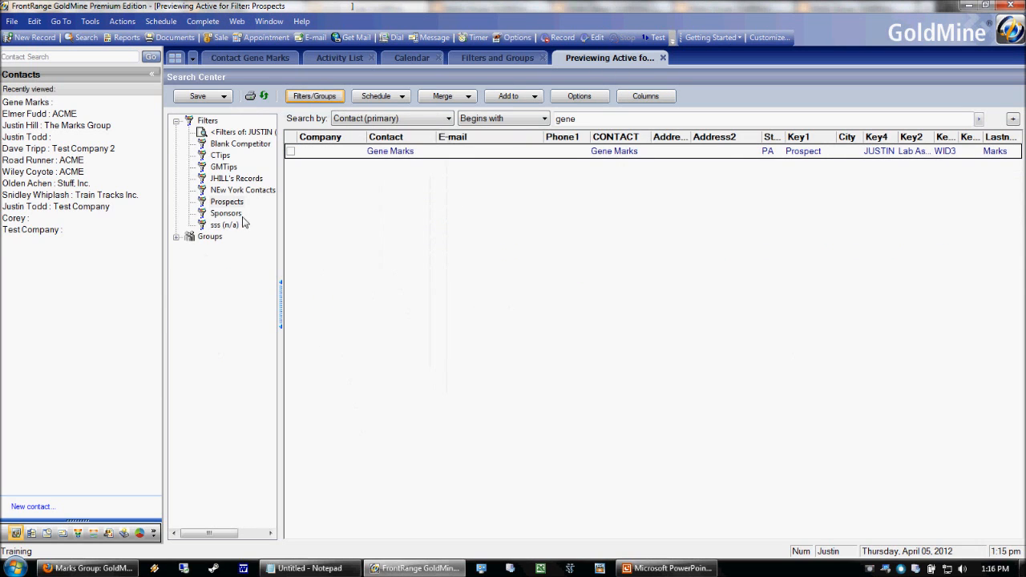
pyautogui.doubleClick(213, 204)
pyautogui.click(678, 350)
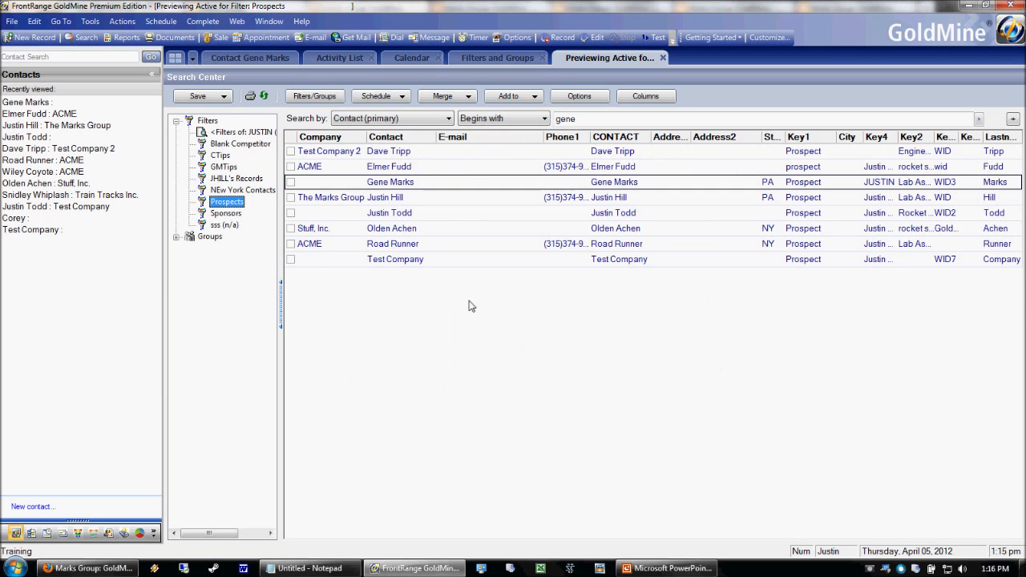
# Export the listed Prospects contacts to Excel through Output to, dismissing the library loading error.
pyautogui.rightClick(439, 187)
pyautogui.click(465, 166)
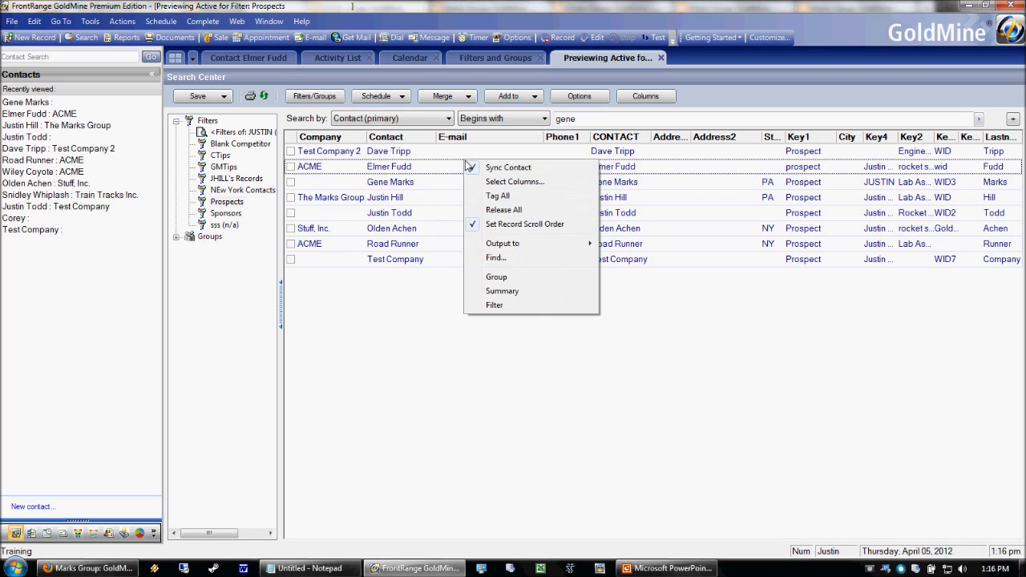
pyautogui.rightClick(415, 166)
pyautogui.moveTo(457, 252)
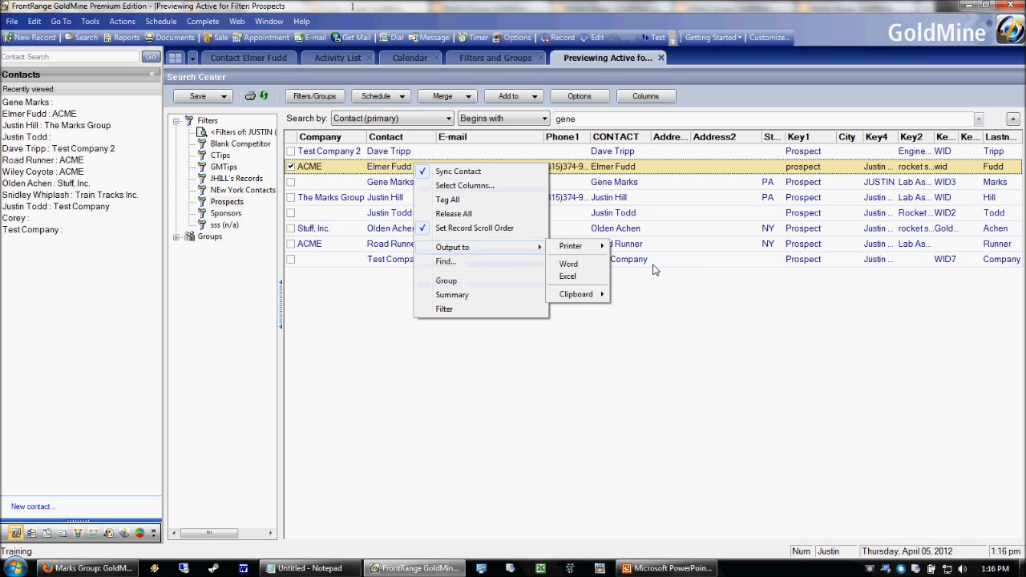
pyautogui.click(573, 277)
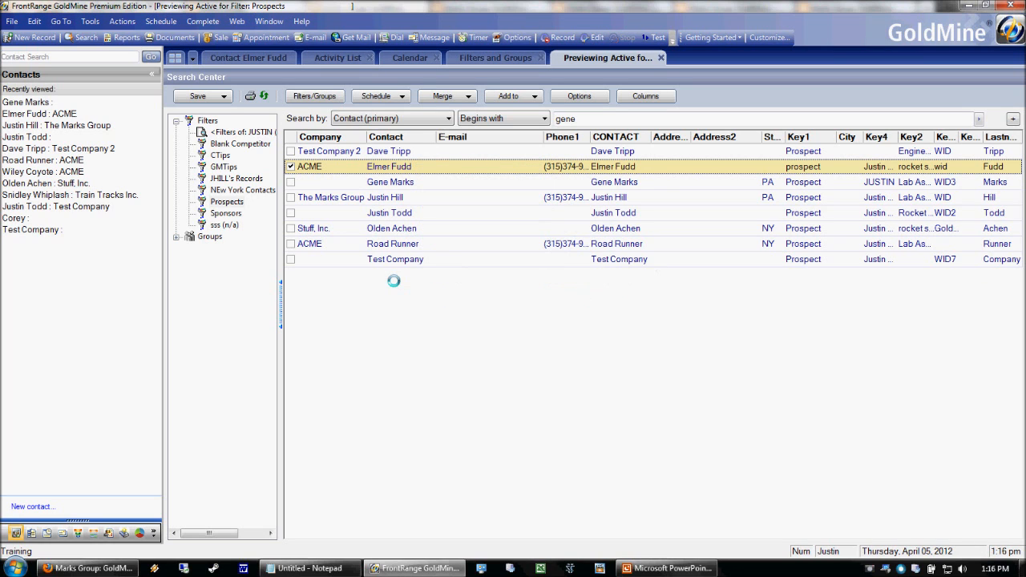
pyautogui.press('Return')
pyautogui.press('Return')
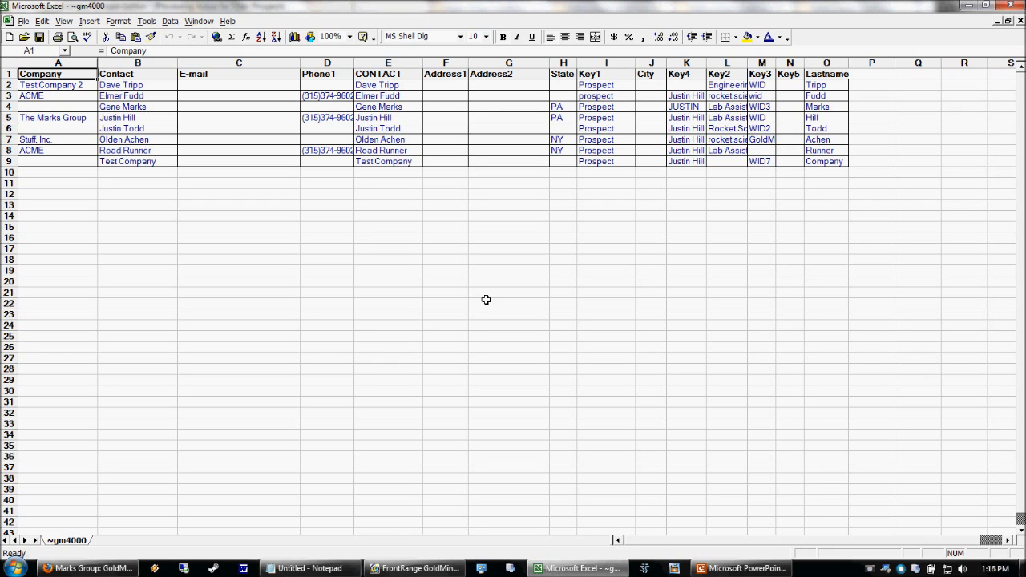
# Switch from the Excel export back to GoldMine's Prospects list via the taskbar.
pyautogui.click(417, 568)
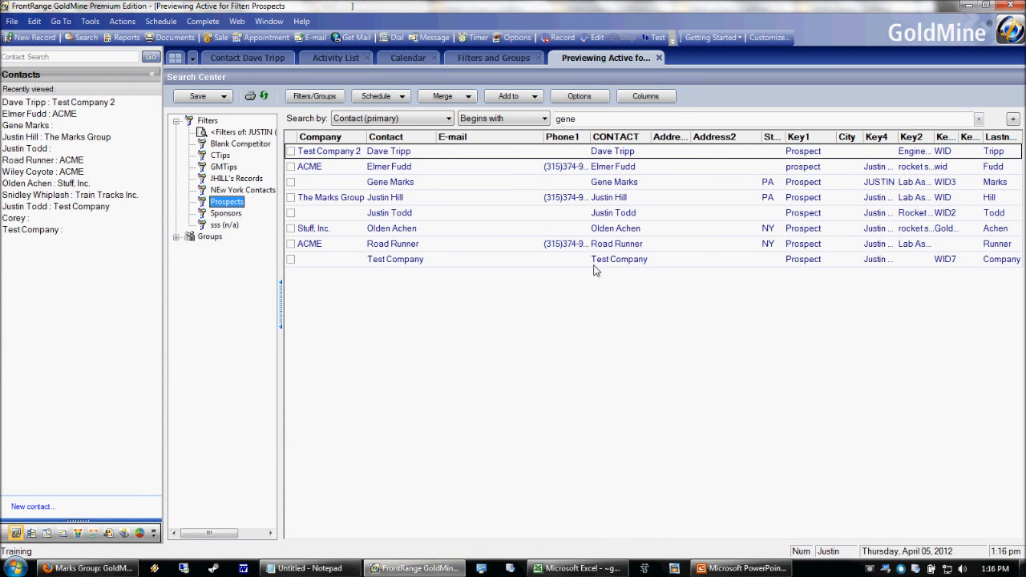
# Select the ACME contacts, then the Test Company 2 contact at the top of the list.
pyautogui.click(664, 259)
pyautogui.click(657, 244)
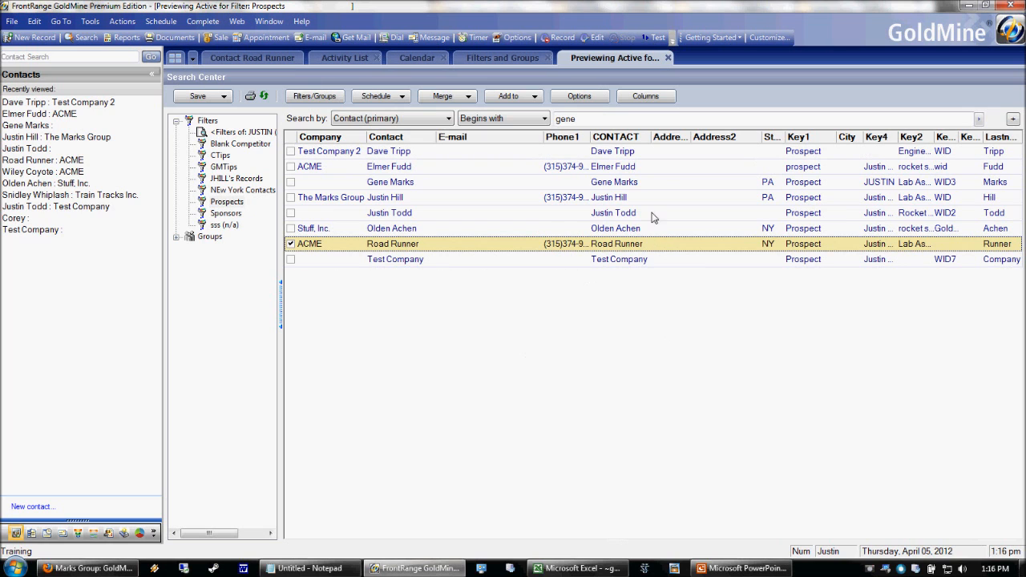
pyautogui.click(628, 154)
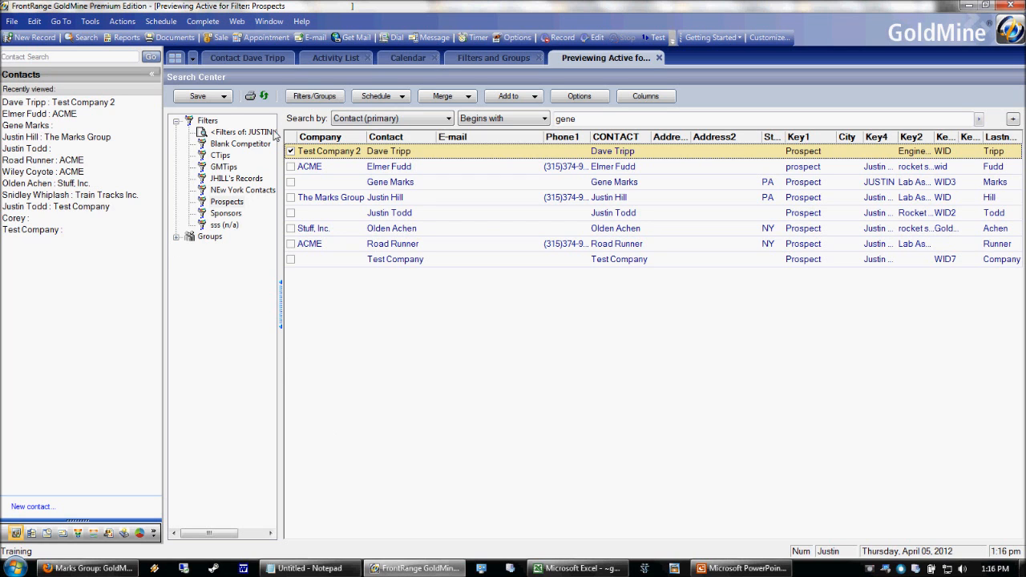
# Toggle the Filters/Groups tree off and on, then activate the Prospects filter to get the limit prompt.
pyautogui.click(314, 96)
pyautogui.click(314, 95)
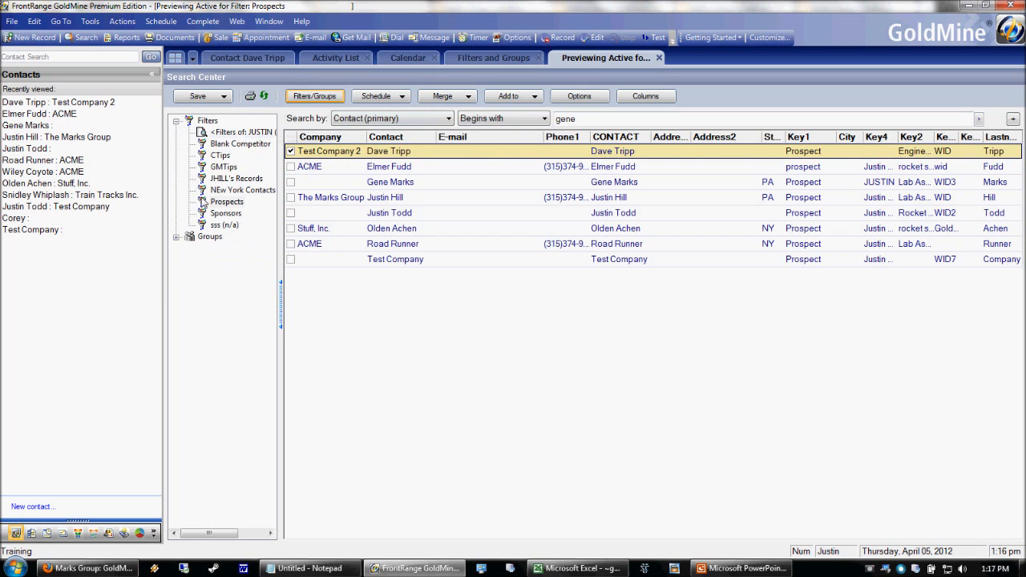
pyautogui.doubleClick(228, 206)
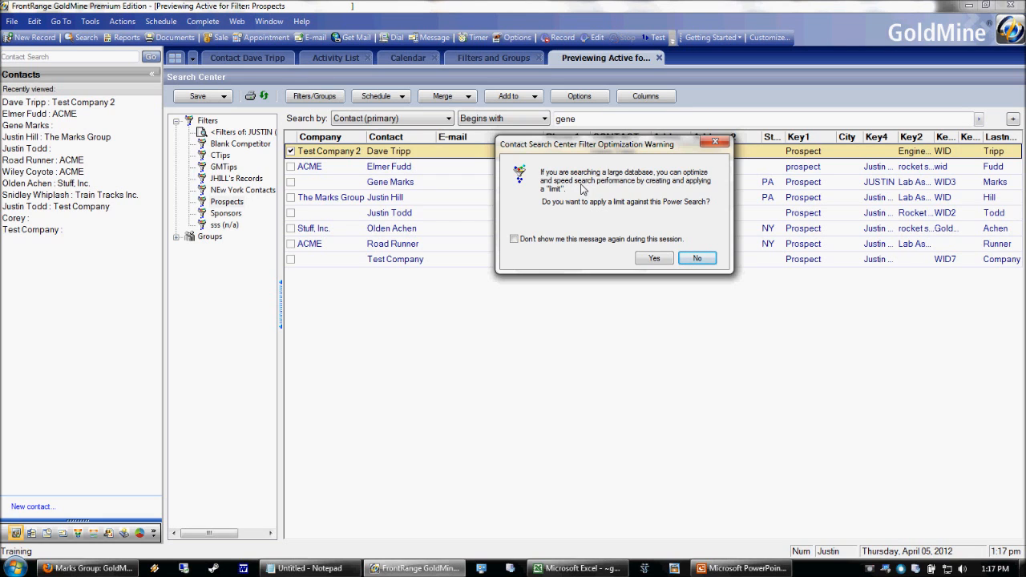
# Decline the search limit, then re-run Prospects and accept applying a limit.
pyautogui.click(696, 257)
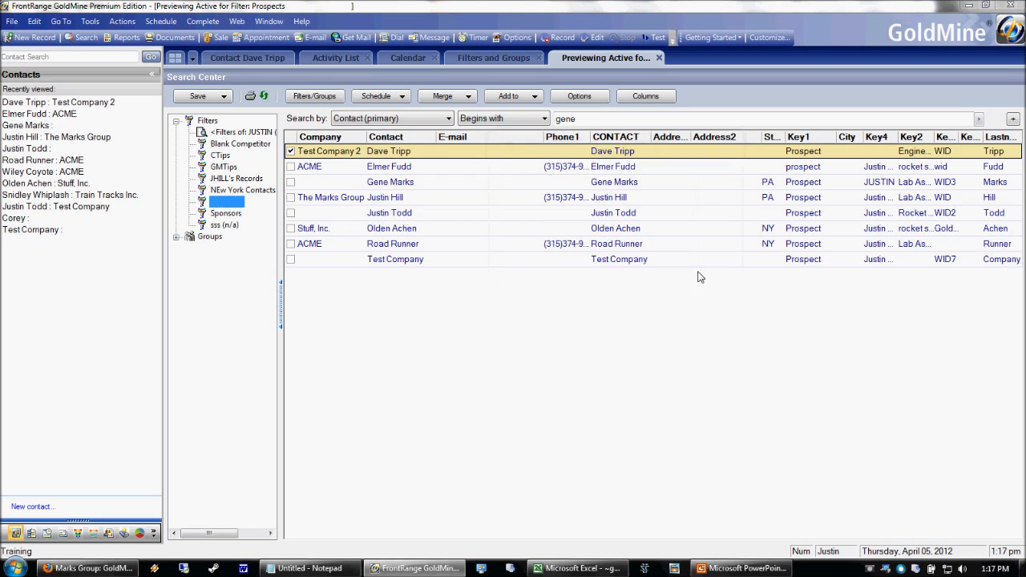
pyautogui.click(240, 201)
pyautogui.click(634, 350)
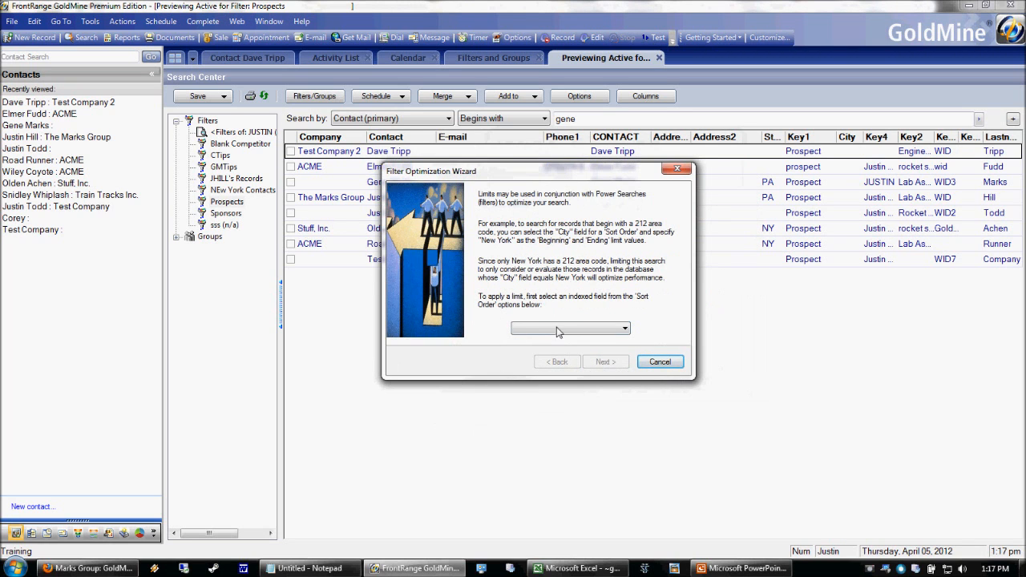
# Choose Company as the limit sort order, reach the Ending limit field, then cancel the wizard.
pyautogui.click(558, 330)
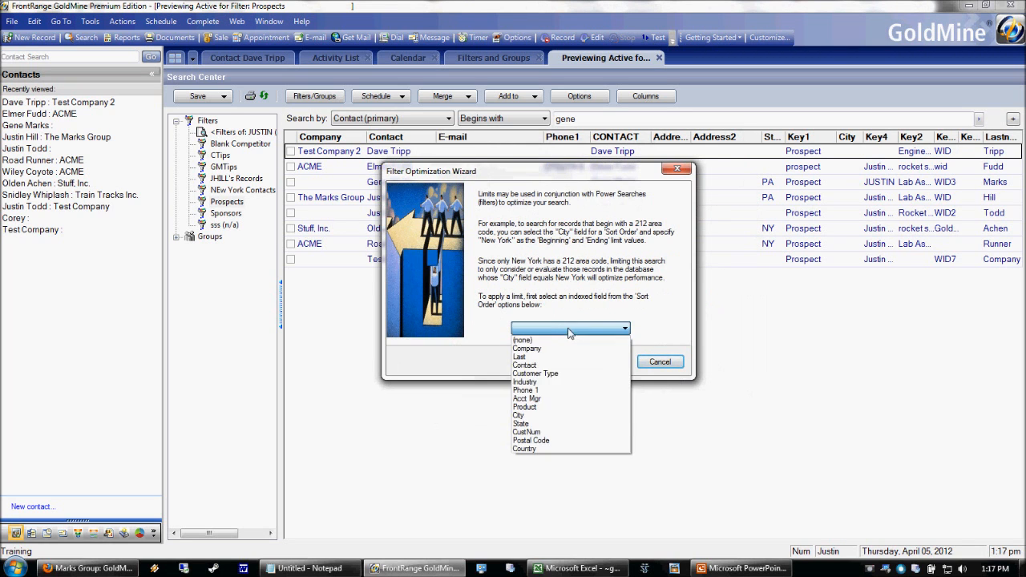
pyautogui.click(532, 349)
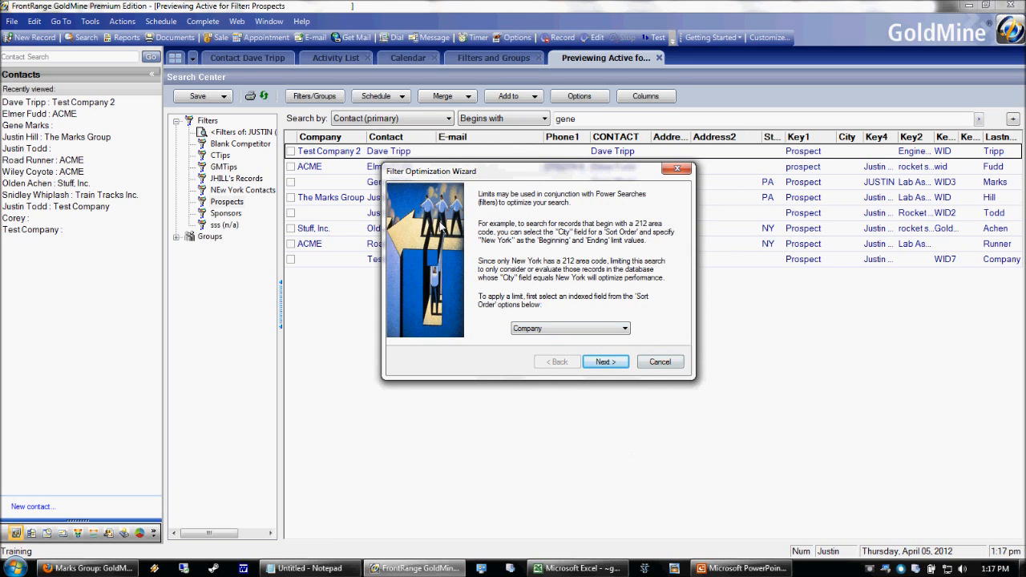
pyautogui.click(605, 362)
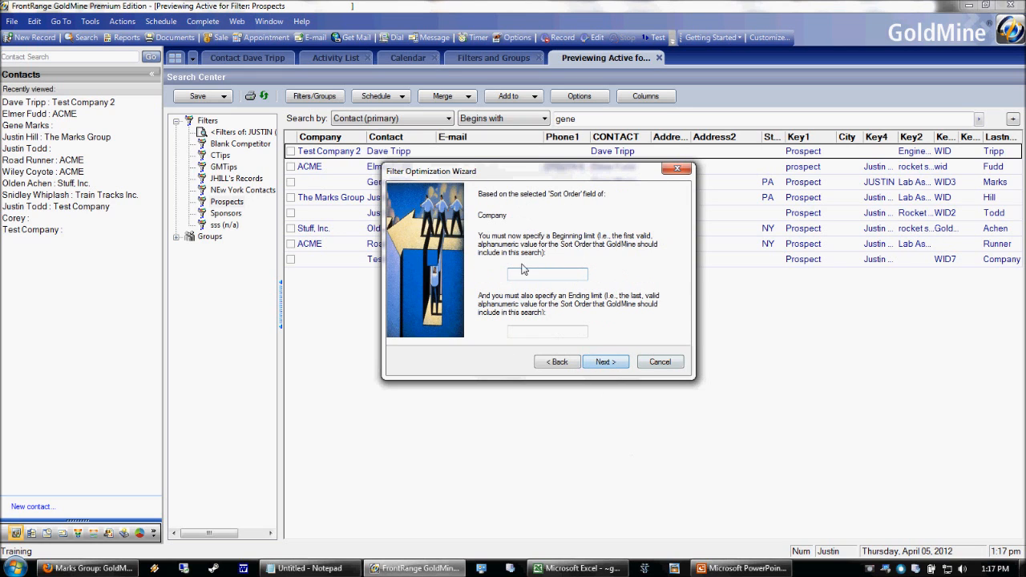
pyautogui.click(545, 332)
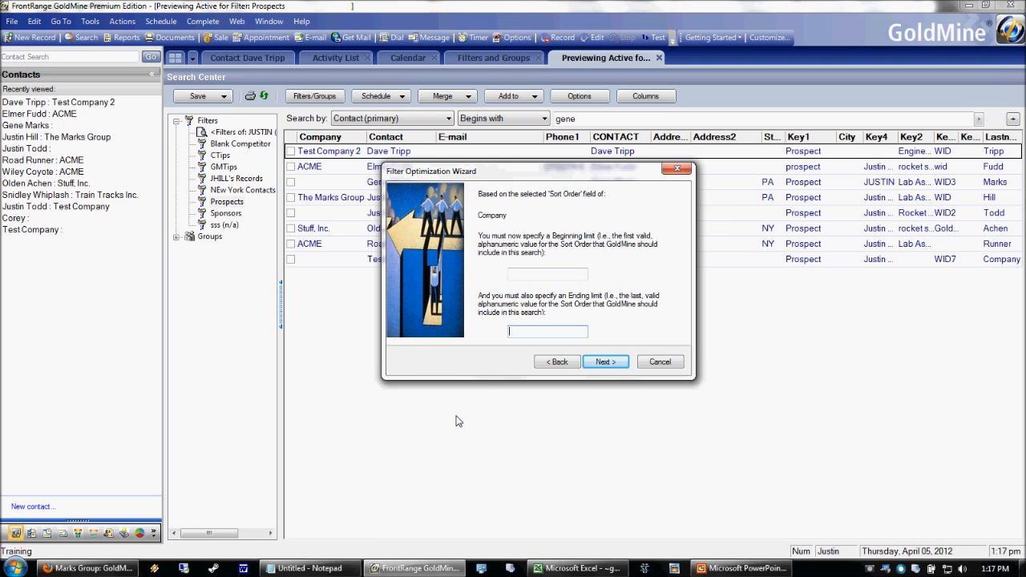
pyautogui.click(660, 362)
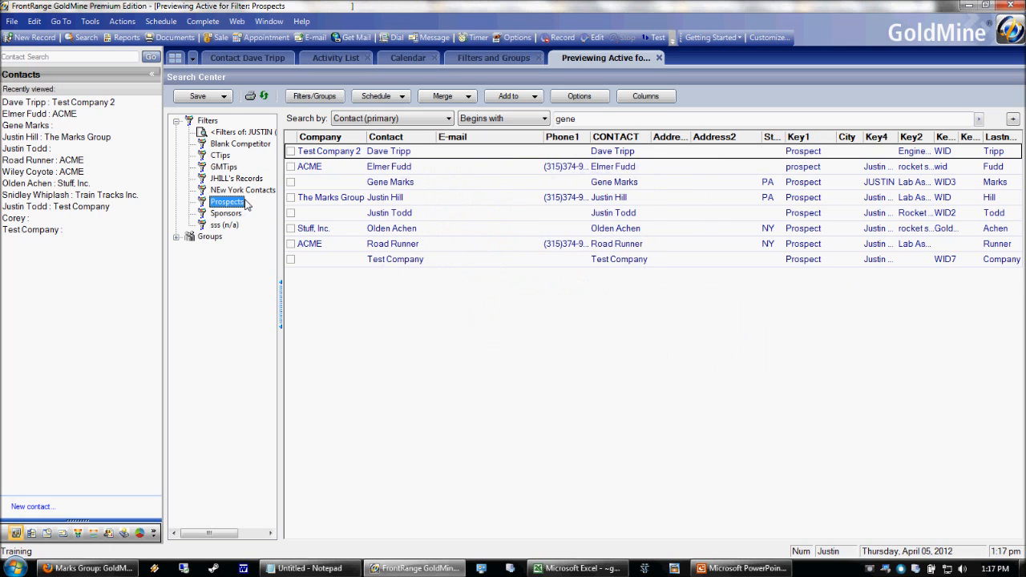
# Dismiss the warning, look up the Test Company 2 contact, and search '%' to list all contacts.
pyautogui.click(690, 354)
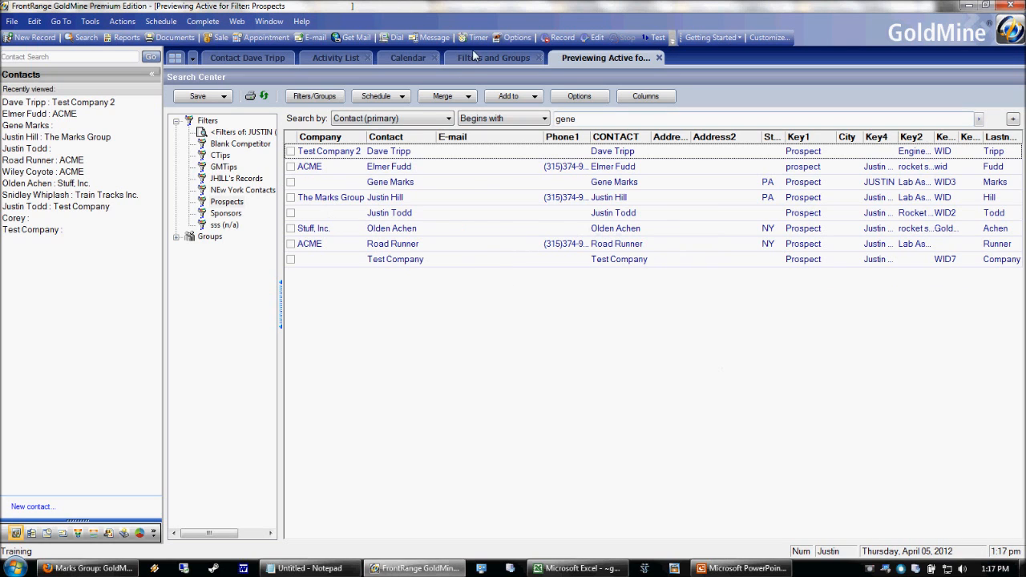
pyautogui.click(239, 59)
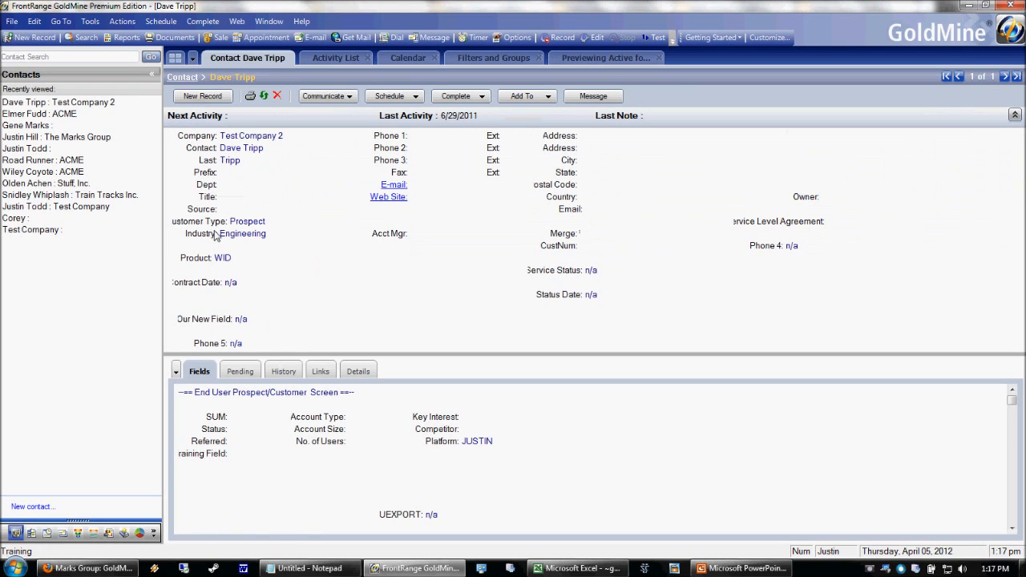
pyautogui.click(202, 149)
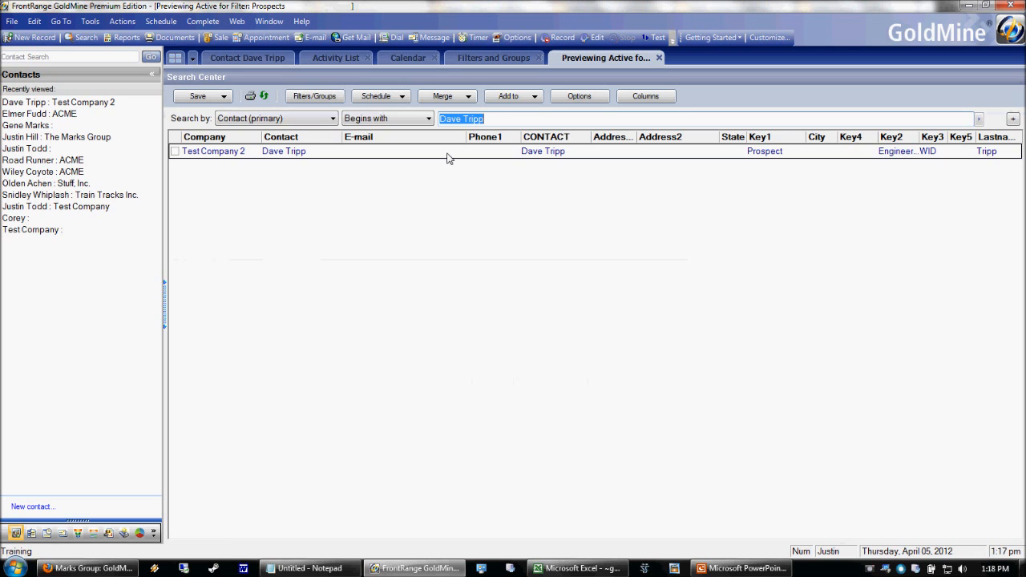
pyautogui.write('%')
pyautogui.press('Return')
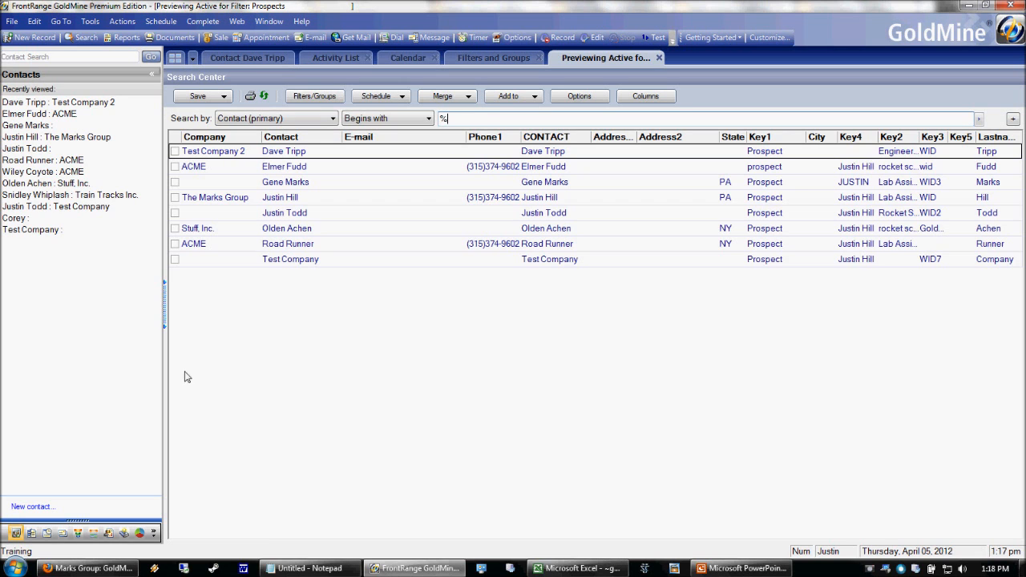
pyautogui.moveTo(452, 119); pyautogui.dragTo(393, 122)
# Step up through the contact rows to the Test Company 2 contact at the top.
pyautogui.click(347, 258)
pyautogui.click(348, 243)
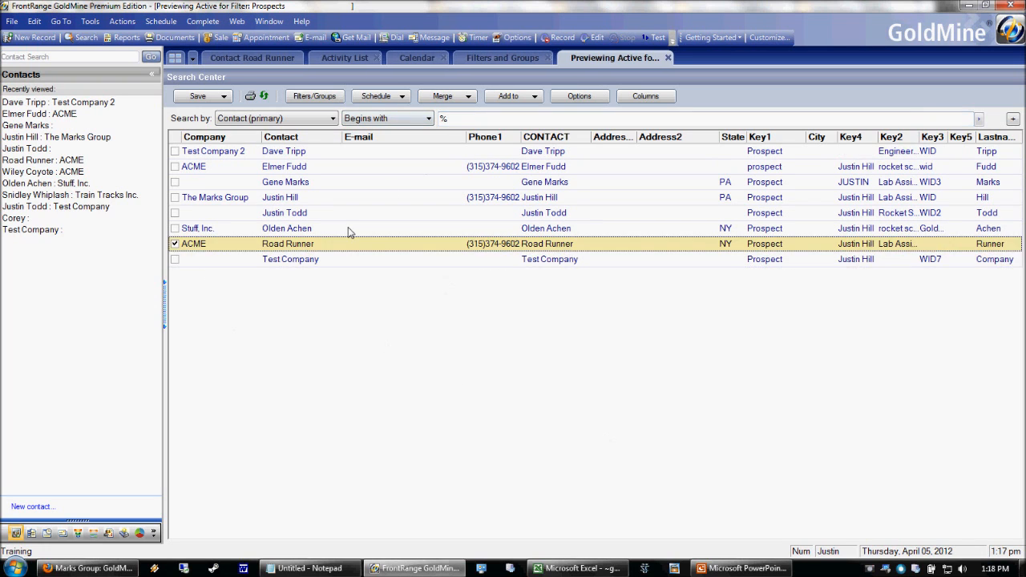
pyautogui.click(347, 228)
pyautogui.click(344, 213)
pyautogui.click(340, 198)
pyautogui.click(343, 183)
pyautogui.click(347, 166)
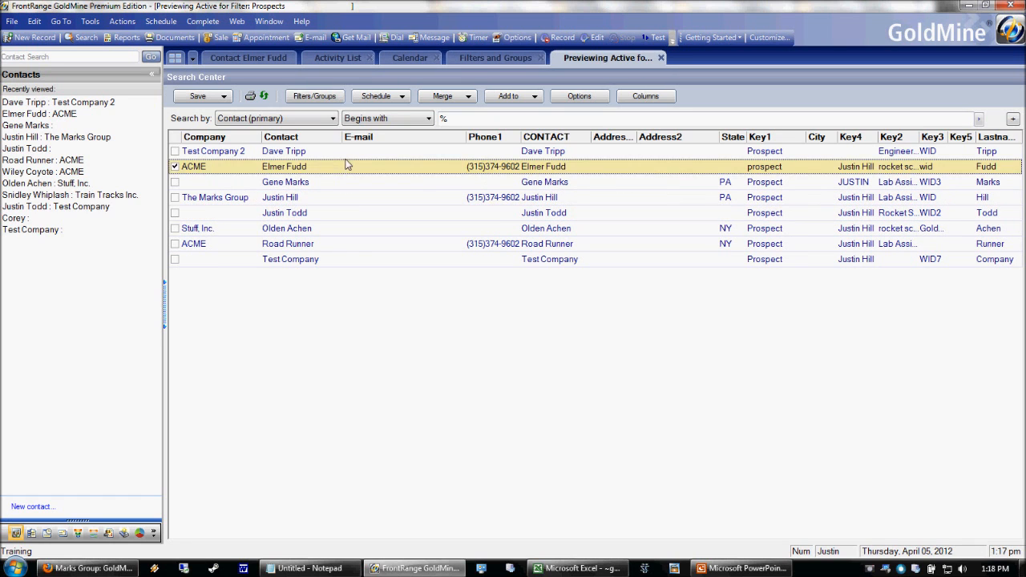
pyautogui.click(348, 153)
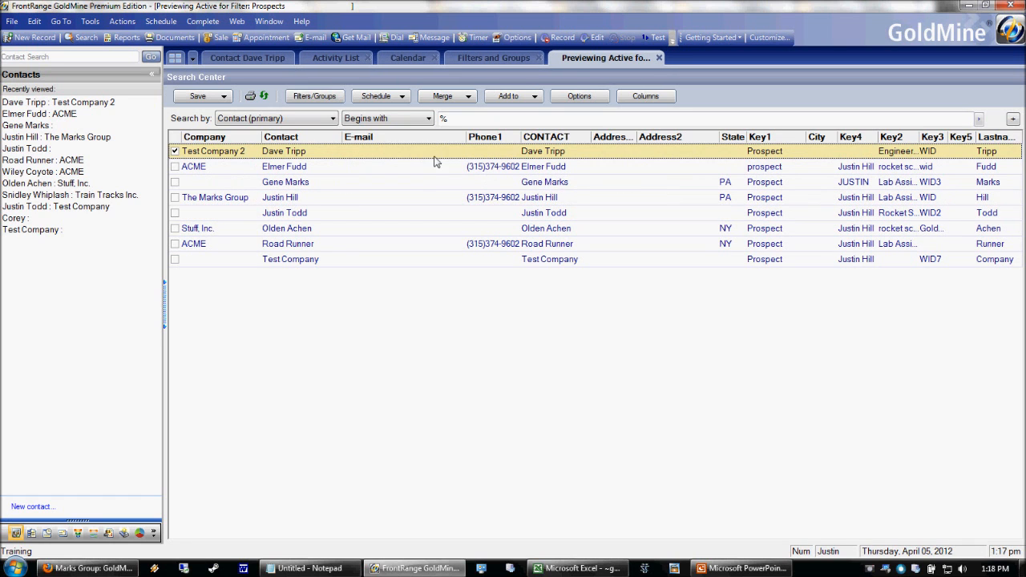
# Show the filters tree, close the Prospects preview, and open a new Contact Search Center.
pyautogui.click(311, 96)
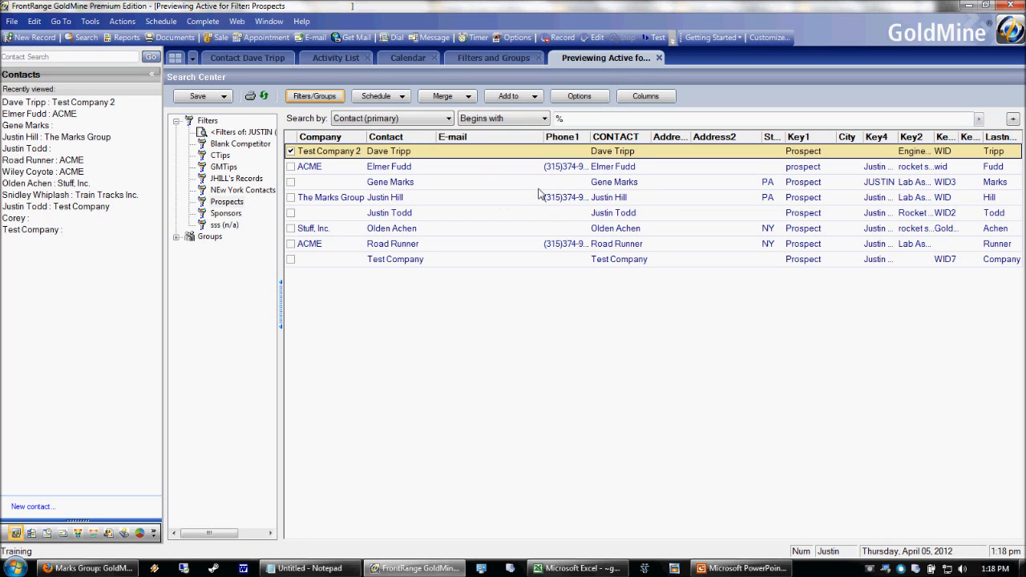
pyautogui.click(659, 58)
pyautogui.click(82, 37)
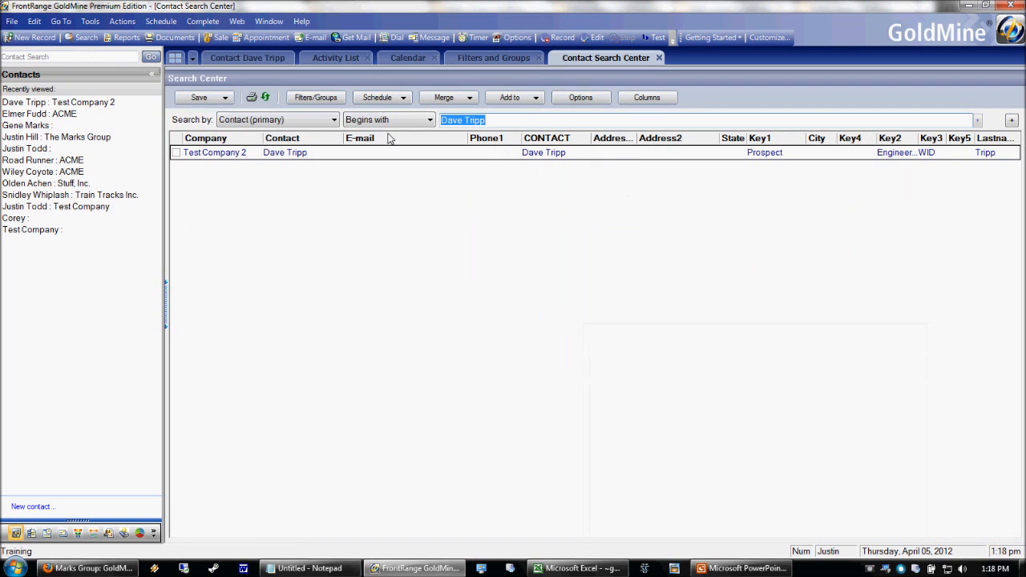
# Expand the saved Filters and preview Prospects, declining the search limit.
pyautogui.click(322, 98)
pyautogui.click(174, 125)
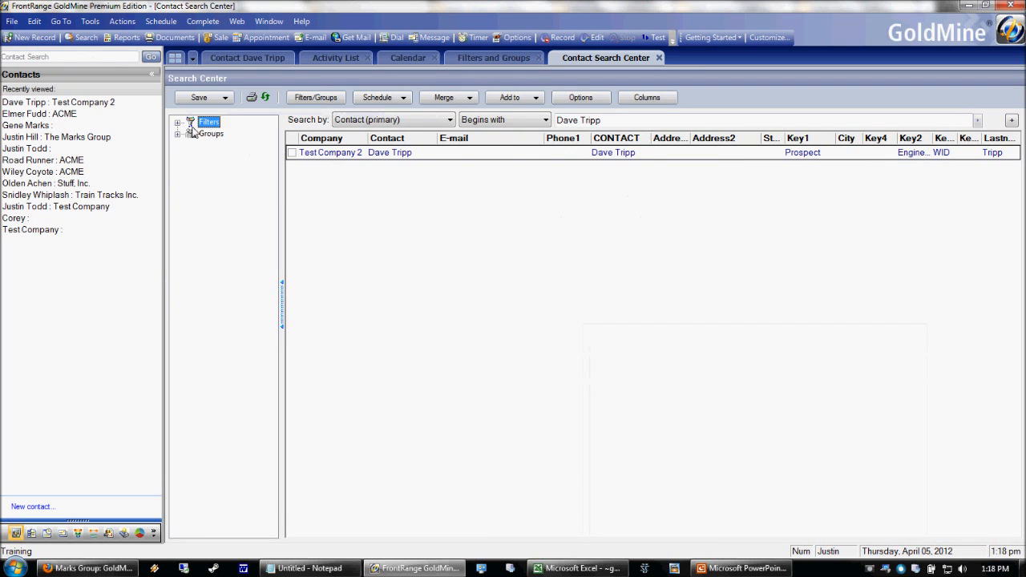
pyautogui.click(179, 124)
pyautogui.doubleClick(216, 205)
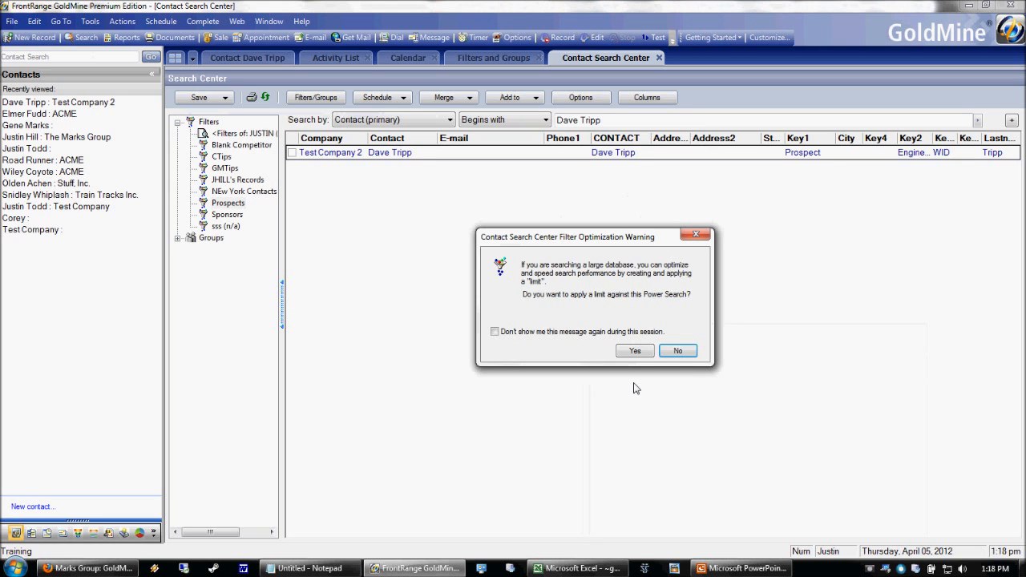
pyautogui.click(677, 354)
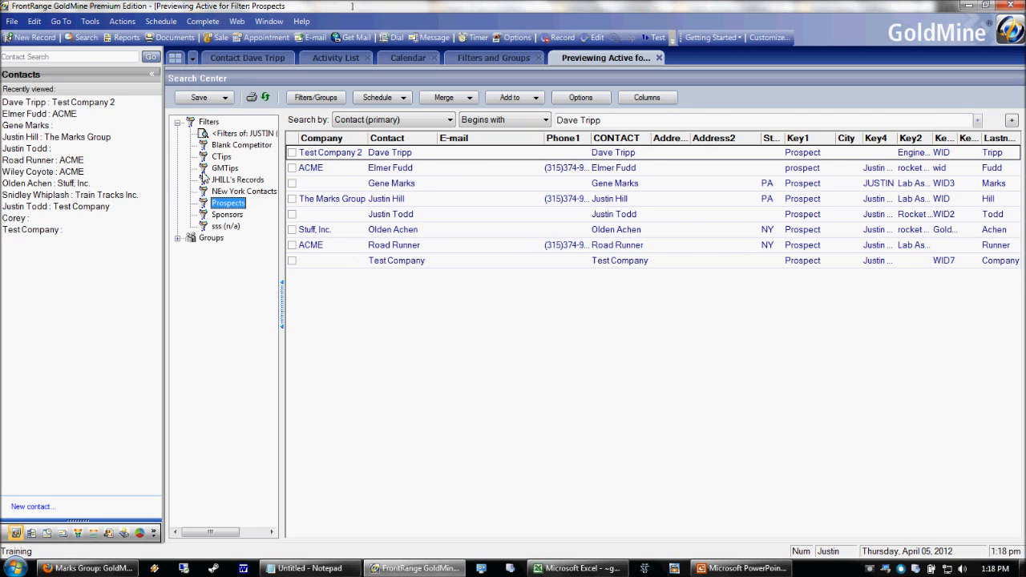
# Release the Prospects filter preview from its right-click menu.
pyautogui.rightClick(230, 201)
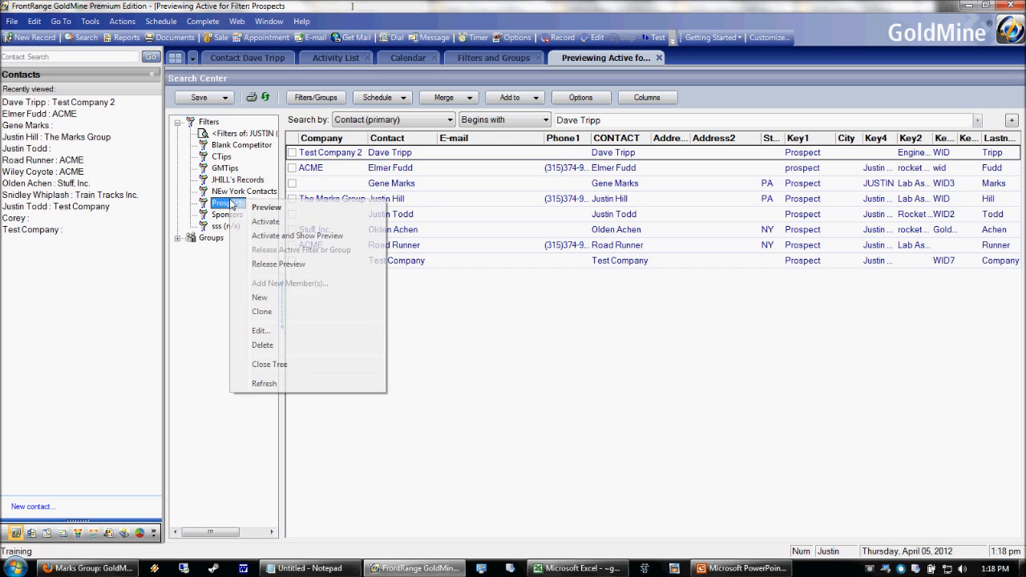
pyautogui.click(281, 263)
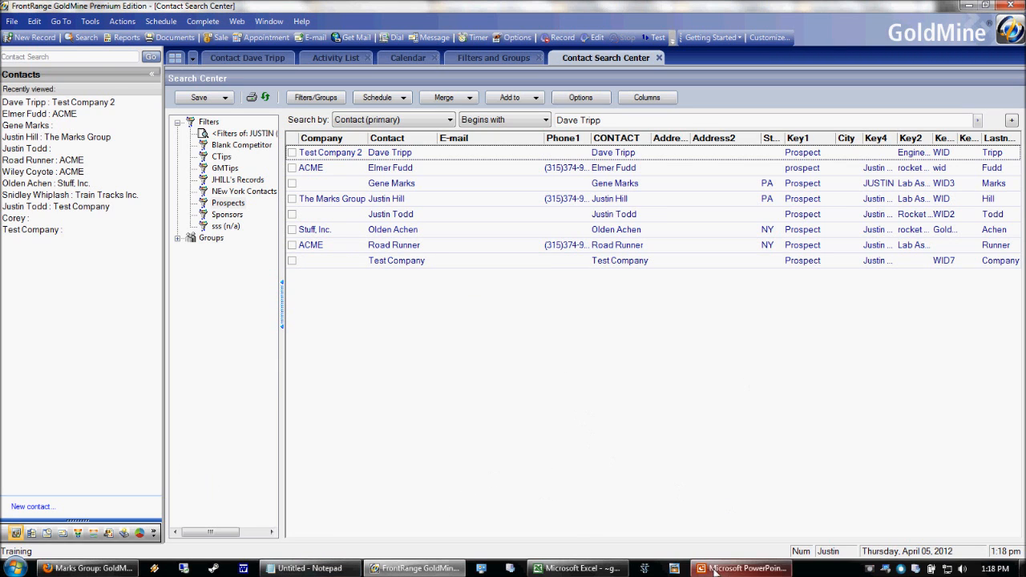
pyautogui.click(737, 568)
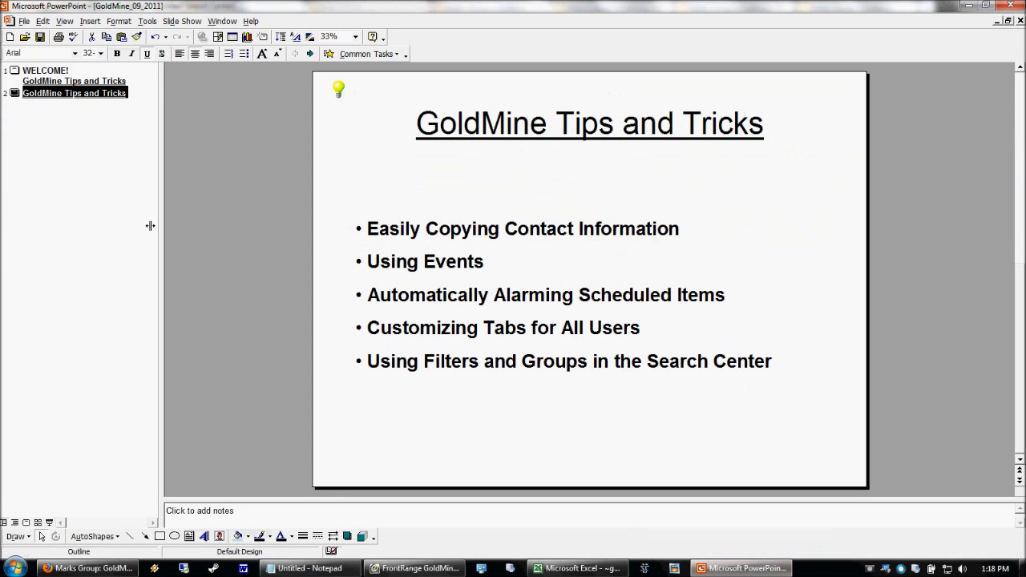
# Show slide 1, the WELCOME! GoldMine Tips and Tricks title, and select then deselect its date and dial-in text.
pyautogui.click(25, 81)
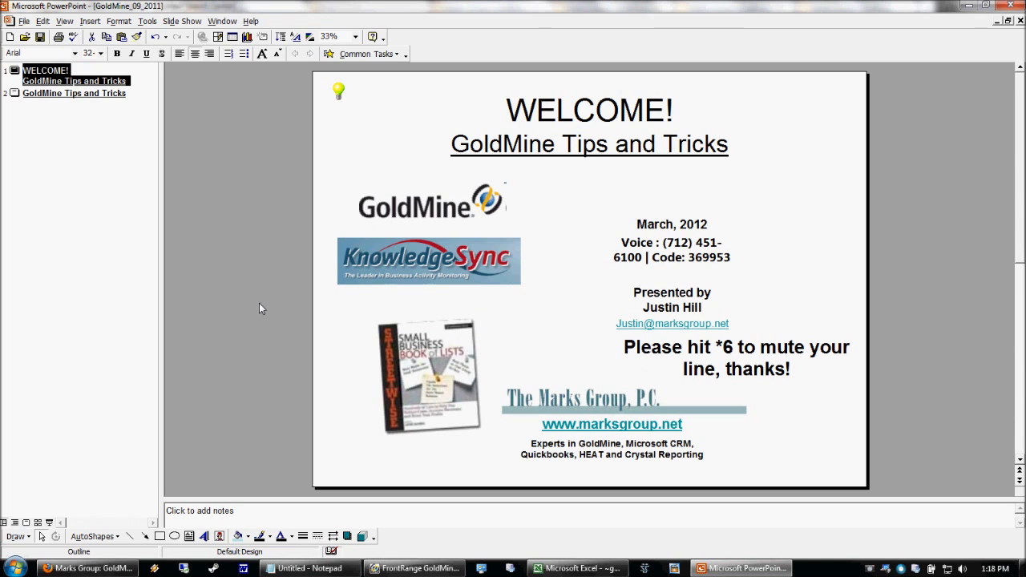
pyautogui.click(754, 331)
pyautogui.click(550, 378)
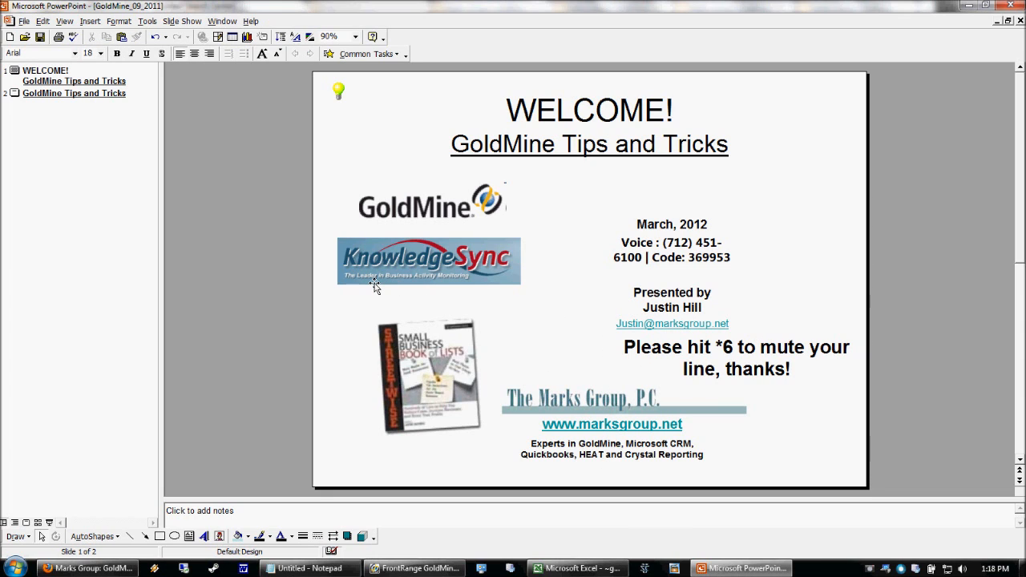